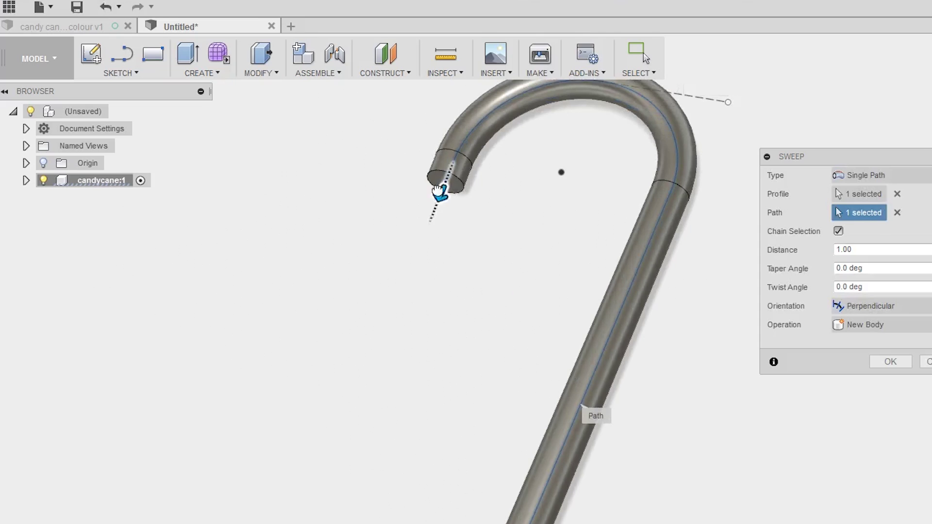
# - Shorten the candy cane sweep to a distance of about 0.374 along its path
pyautogui.moveTo(437, 194); pyautogui.dragTo(598, 324)
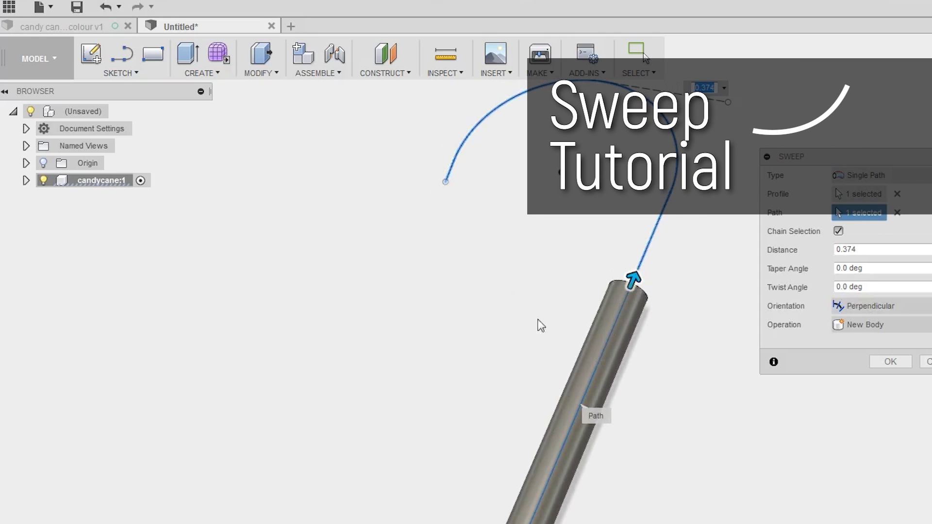
pyautogui.keyDown('shift'); pyautogui.moveTo(539, 322); pyautogui.dragTo(534, 203, button='middle'); pyautogui.keyUp('shift')
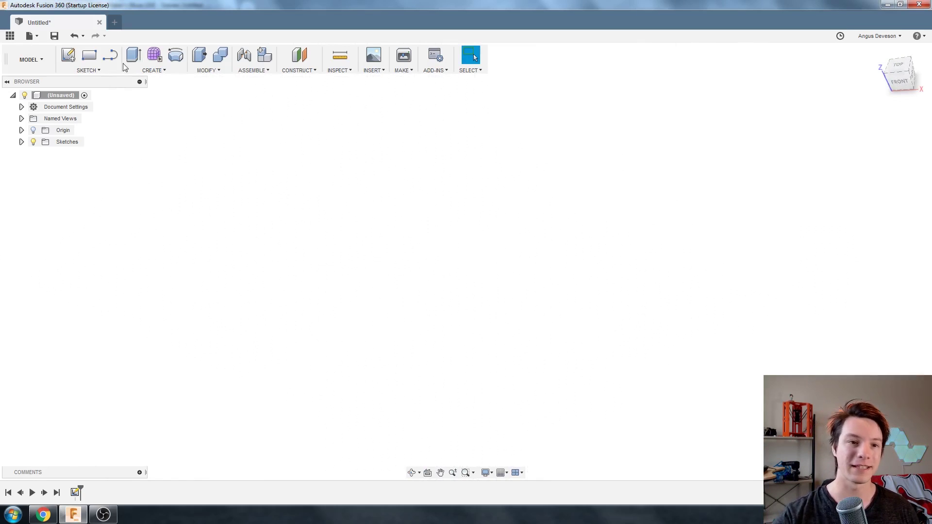
# - Sketch a 100 mm diameter circle centred on the origin on the horizontal plane and finish the sketch
pyautogui.click(491, 235)
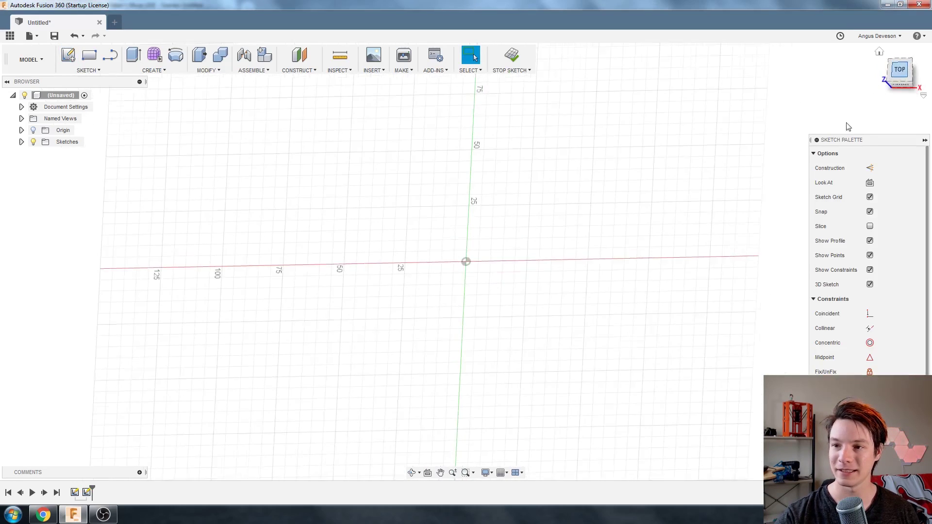
pyautogui.press('c')
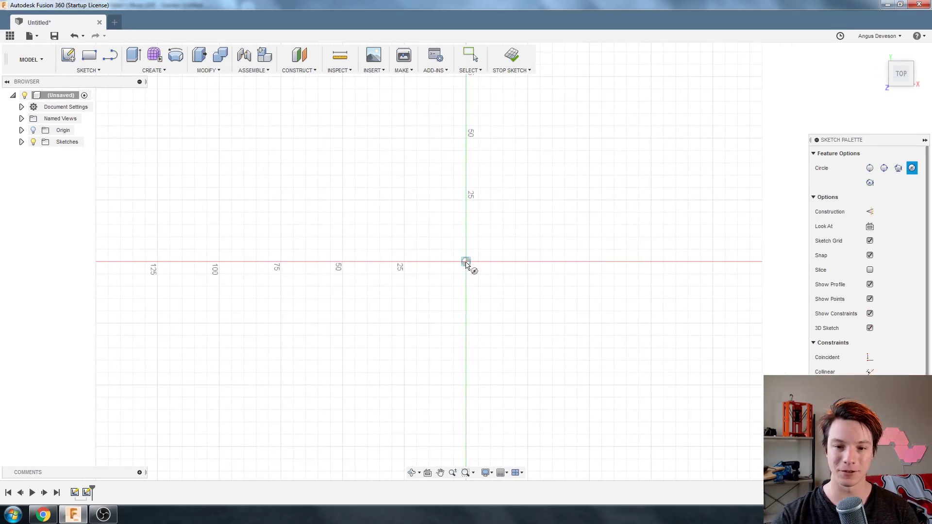
pyautogui.click(465, 262)
pyautogui.write('0')
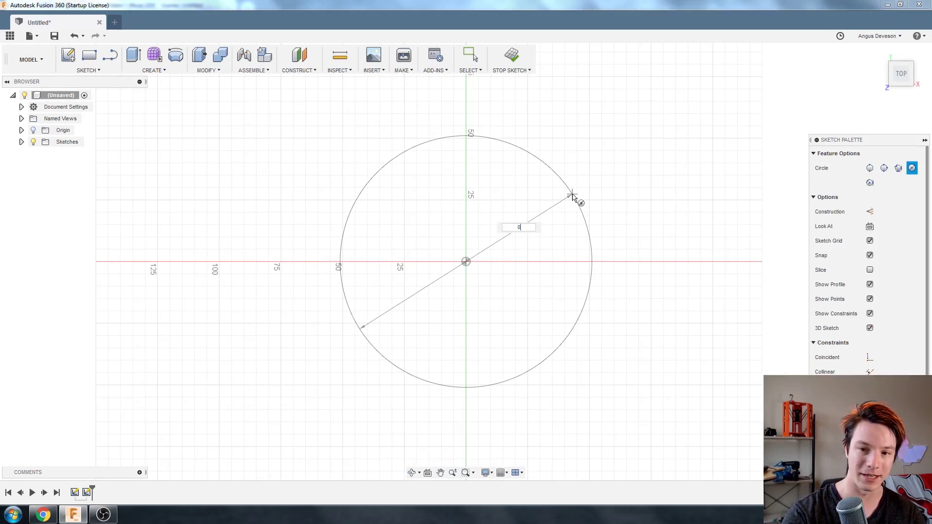
pyautogui.write('0.0')
pyautogui.press('Return')
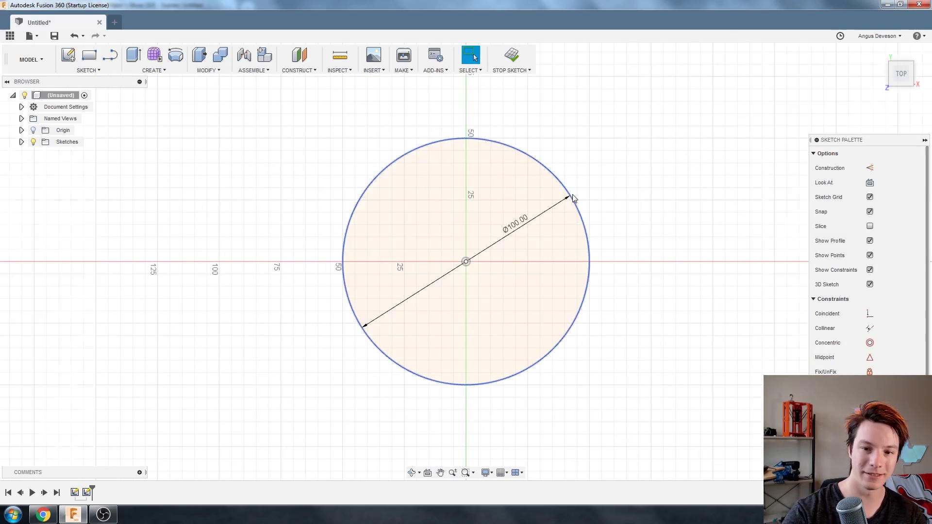
pyautogui.scroll(-2, 520, 238)
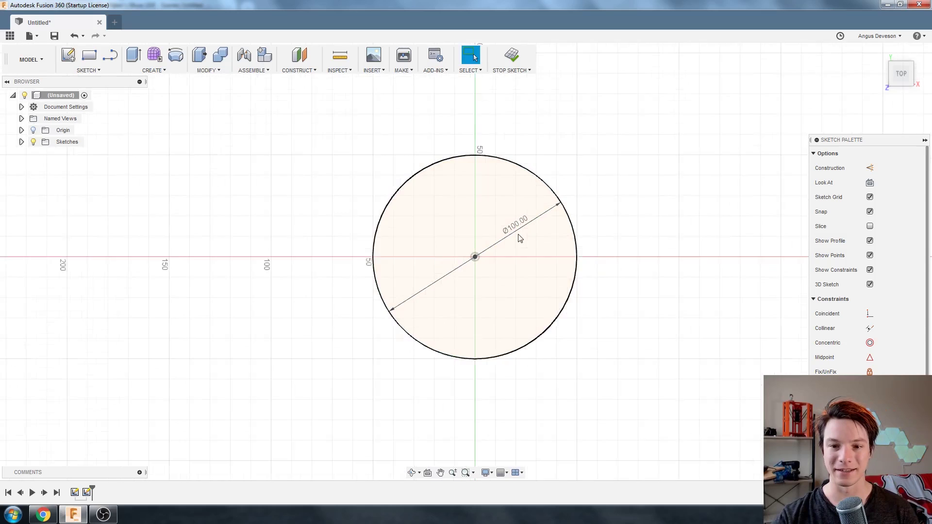
pyautogui.scroll(2, 519, 237)
pyautogui.keyDown('shift'); pyautogui.moveTo(520, 237); pyautogui.dragTo(414, 260, button='middle'); pyautogui.keyUp('shift')
pyautogui.click(510, 51)
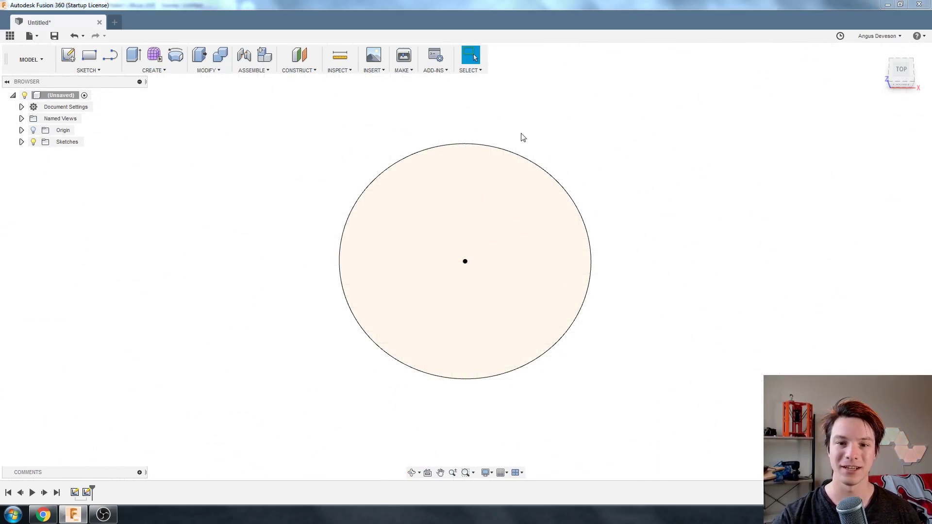
# - Start a sketch on the front plane and draw a vertical line crossing the X axis just outside the circle's edge
pyautogui.keyDown('shift'); pyautogui.moveTo(522, 138); pyautogui.dragTo(365, 256, button='middle'); pyautogui.keyUp('shift')
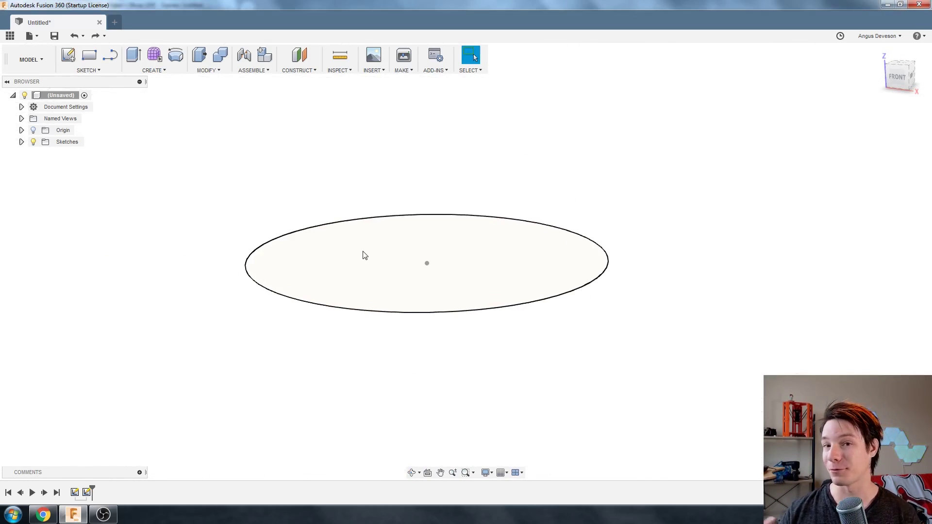
pyautogui.click(69, 55)
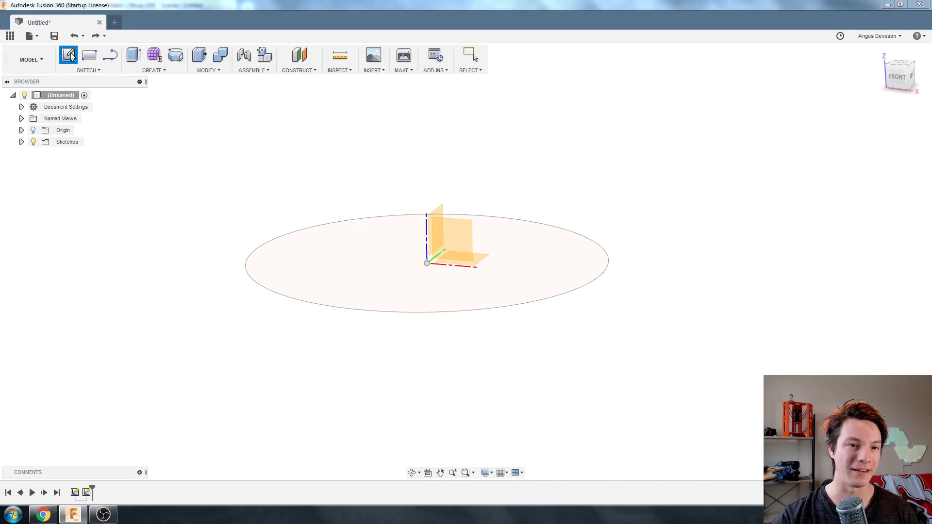
pyautogui.click(453, 233)
pyautogui.click(898, 82)
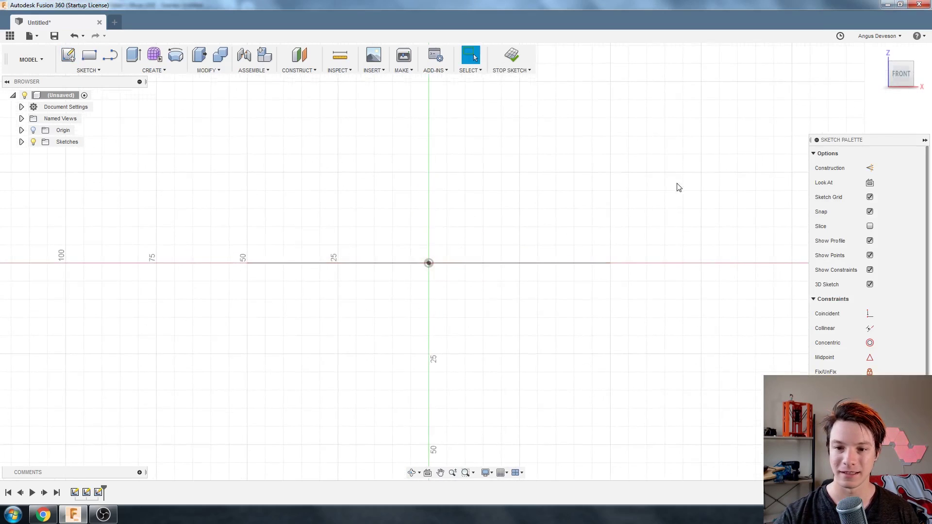
pyautogui.press('l')
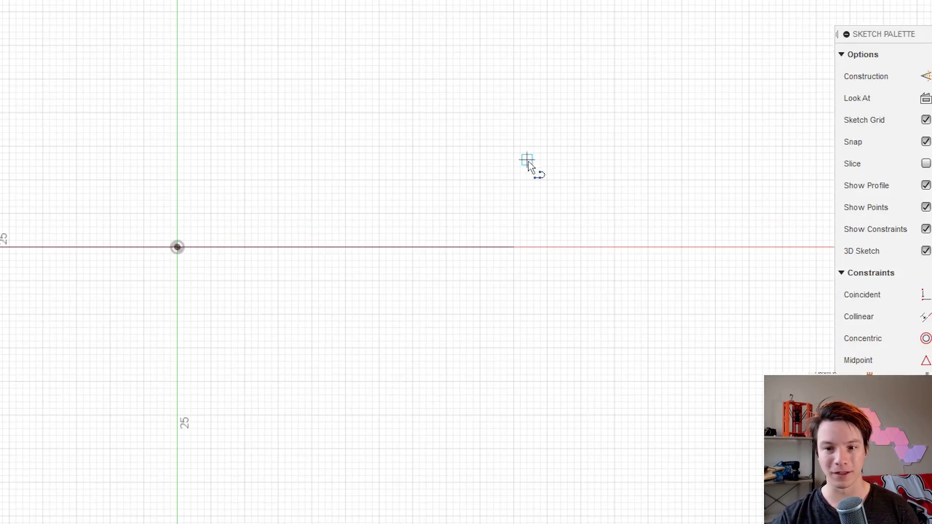
pyautogui.click(526, 159)
pyautogui.click(526, 321)
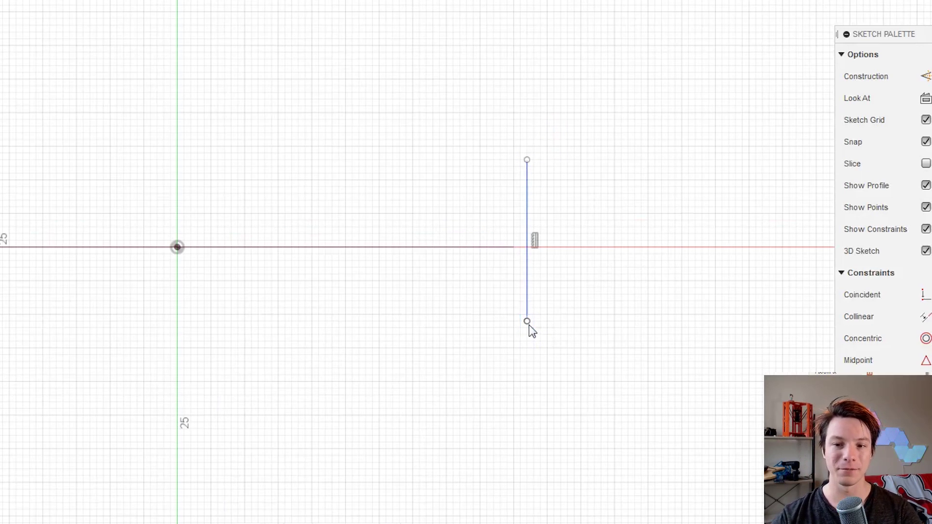
# - Project the 100 mm circle into the front-plane sketch
pyautogui.keyDown('shift'); pyautogui.moveTo(450, 202); pyautogui.dragTo(462, 288, button='middle'); pyautogui.keyUp('shift')
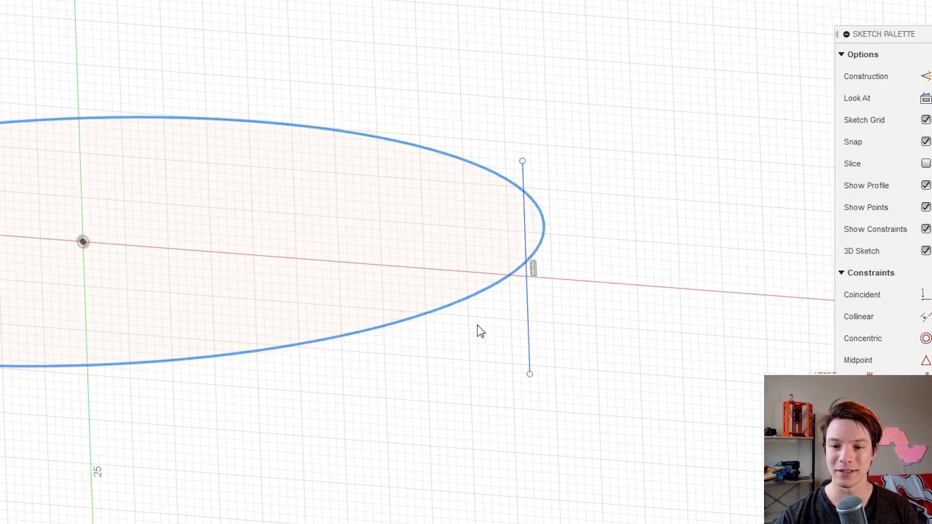
pyautogui.press('p')
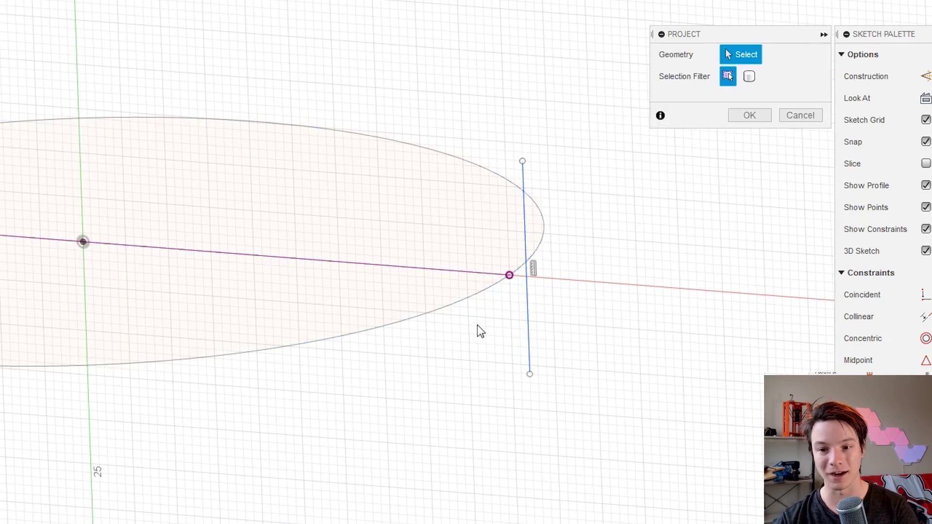
pyautogui.click(750, 115)
# - Constrain the vertical line's midpoint to the nearby end point of the projected circle line
pyautogui.scroll(1, 154, 321)
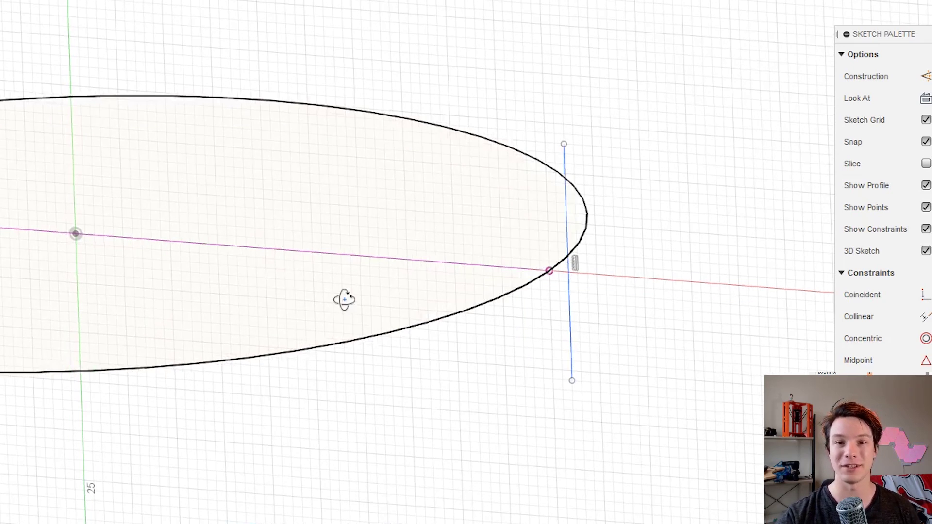
pyautogui.keyDown('shift'); pyautogui.moveTo(344, 300); pyautogui.dragTo(356, 281, button='middle'); pyautogui.keyUp('shift')
pyautogui.scroll(2, 614, 191)
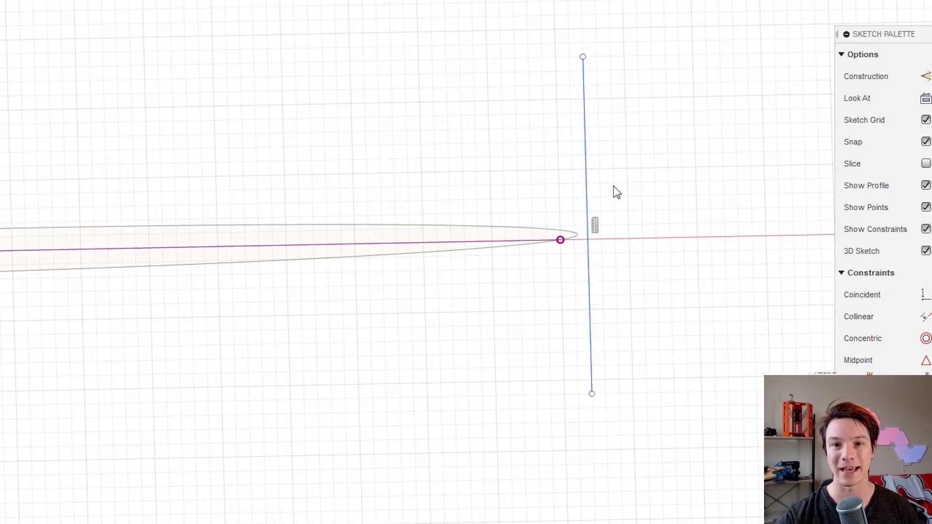
pyautogui.click(589, 188)
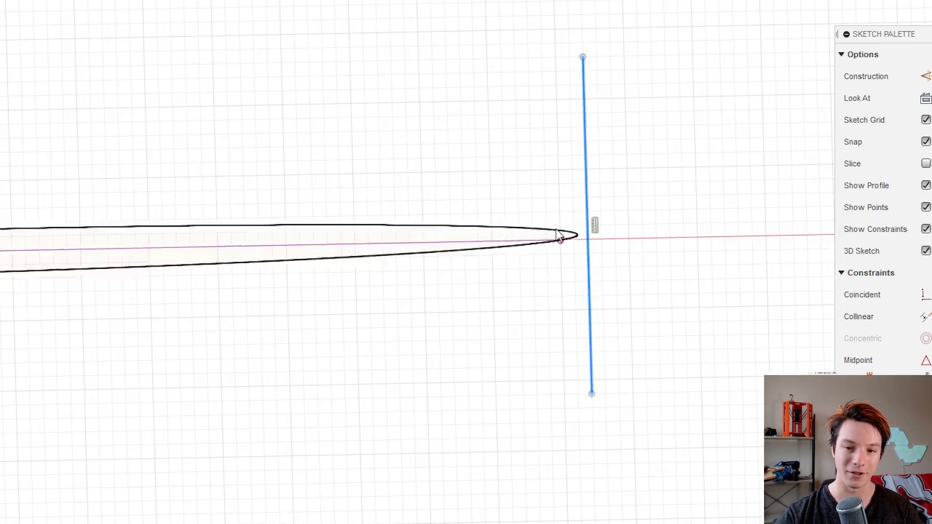
pyautogui.rightClick(561, 240)
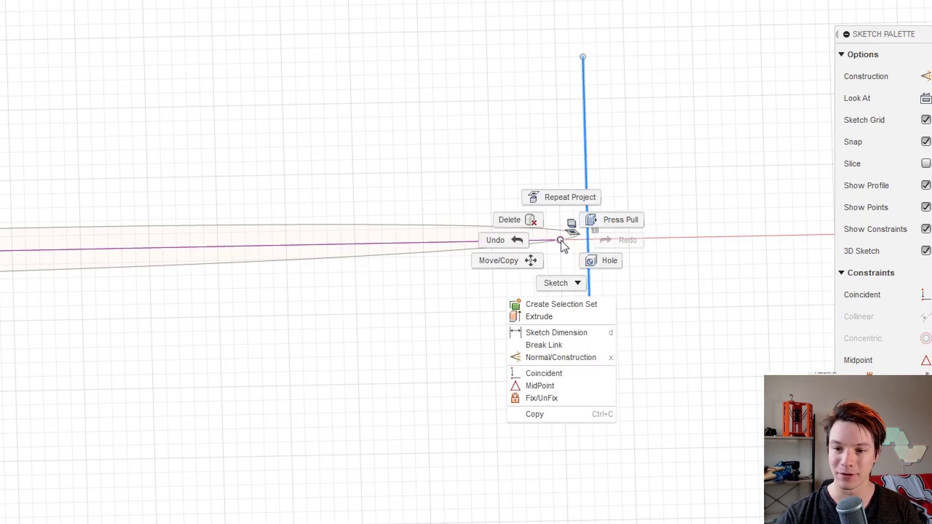
pyautogui.click(534, 386)
pyautogui.keyDown('shift'); pyautogui.moveTo(494, 275); pyautogui.dragTo(504, 213, button='middle'); pyautogui.keyUp('shift')
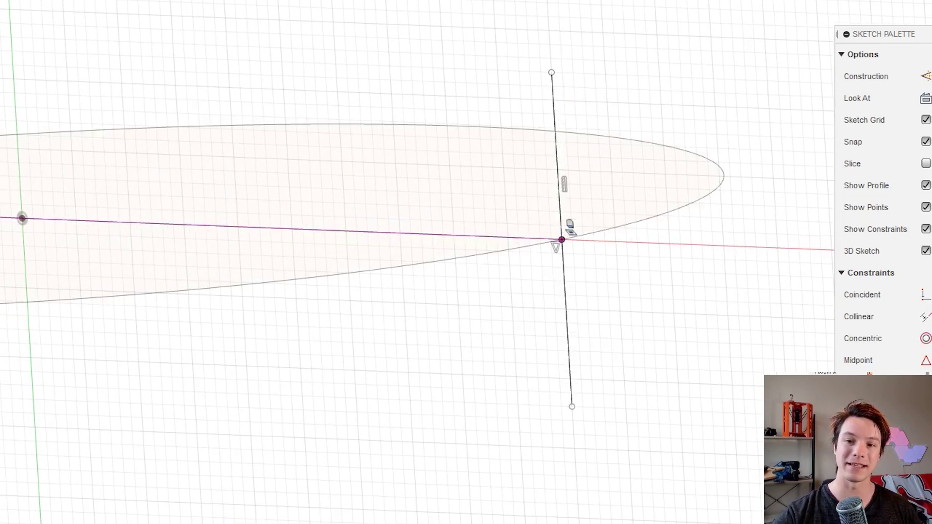
# - Dimension the vertical line's length to 25 mm
pyautogui.moveTo(547, 59); pyautogui.dragTo(564, 106)
pyautogui.scroll(-2, 392, 200)
pyautogui.moveTo(391, 200)
pyautogui.keyDown('shift'); pyautogui.mouseDown(button='middle')
pyautogui.moveTo(422, 198)
pyautogui.moveTo(604, 310)
pyautogui.mouseUp(button='middle'); pyautogui.keyUp('shift')
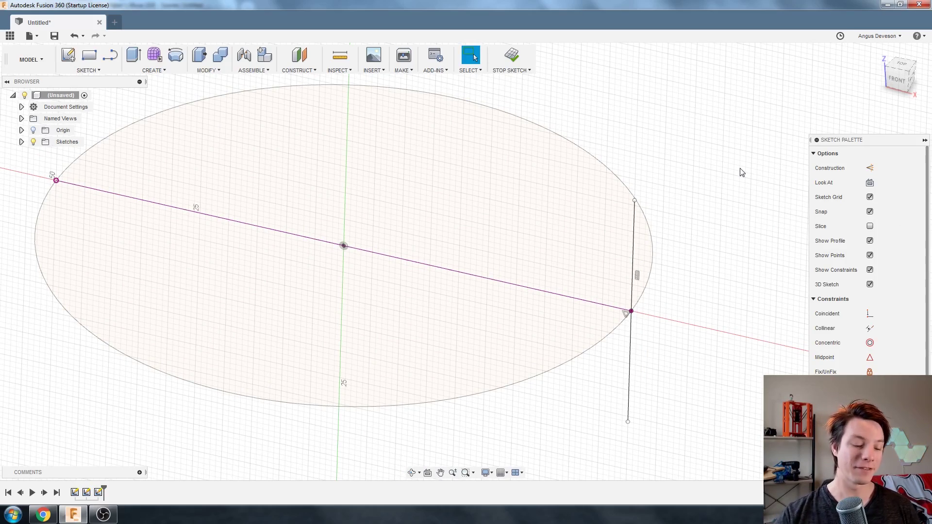
pyautogui.click(636, 219)
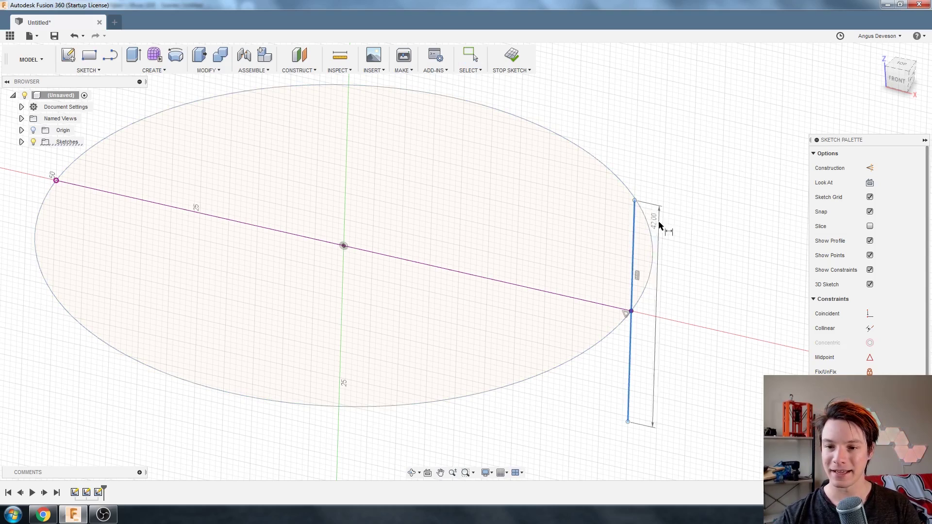
pyautogui.click(673, 244)
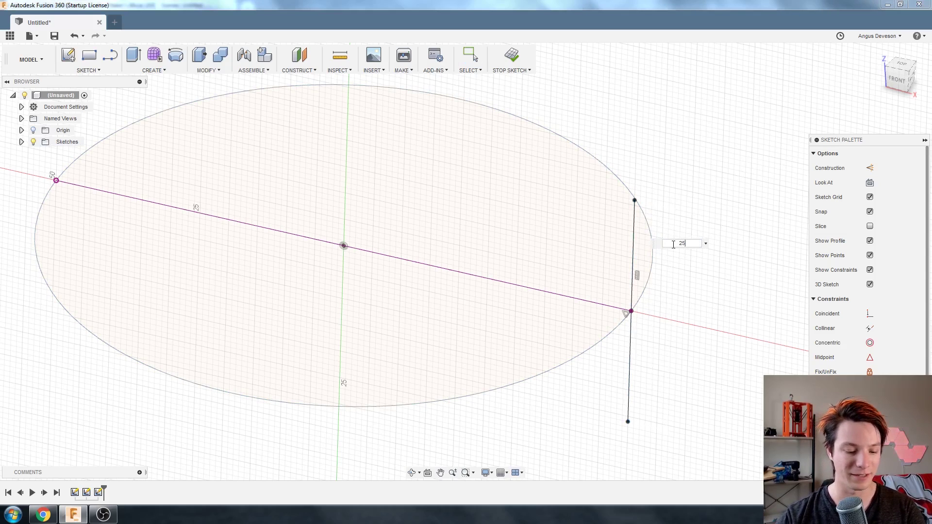
pyautogui.write('25')
pyautogui.press('Return')
pyautogui.scroll(-1, 427, 318)
pyautogui.press('Escape')
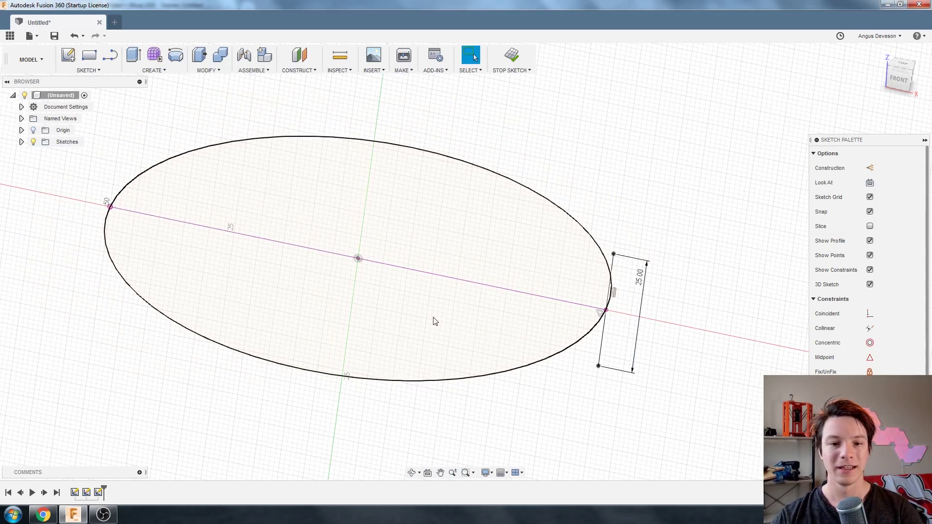
# - Convert the projected diameter line to construction geometry and finish the sketch
pyautogui.moveTo(558, 194)
pyautogui.keyDown('shift'); pyautogui.mouseDown(button='middle')
pyautogui.moveTo(593, 235)
pyautogui.moveTo(529, 253)
pyautogui.mouseUp(button='middle'); pyautogui.keyUp('shift')
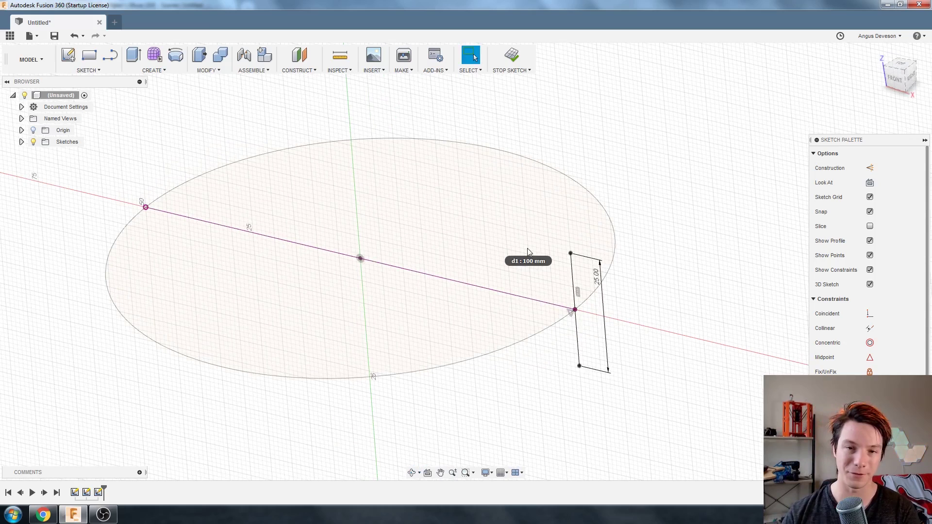
pyautogui.click(429, 277)
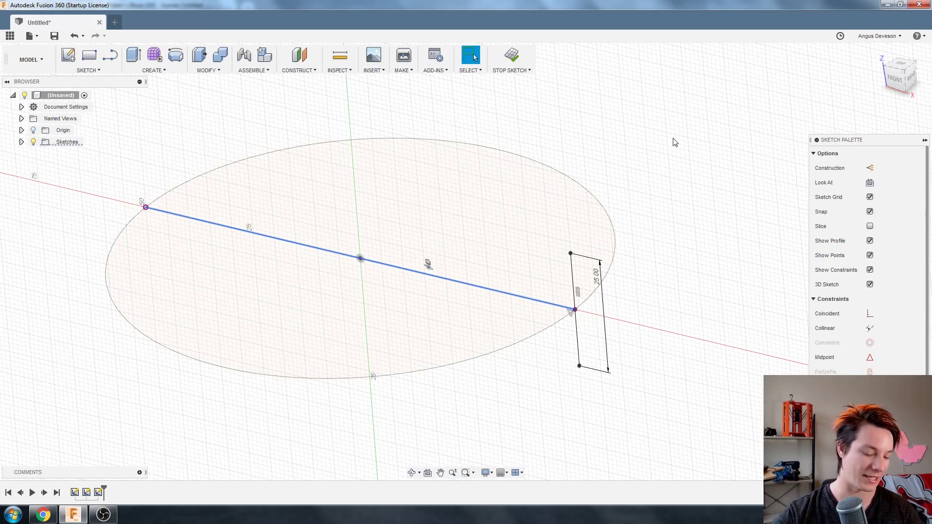
pyautogui.press('x')
pyautogui.scroll(3, 486, 298)
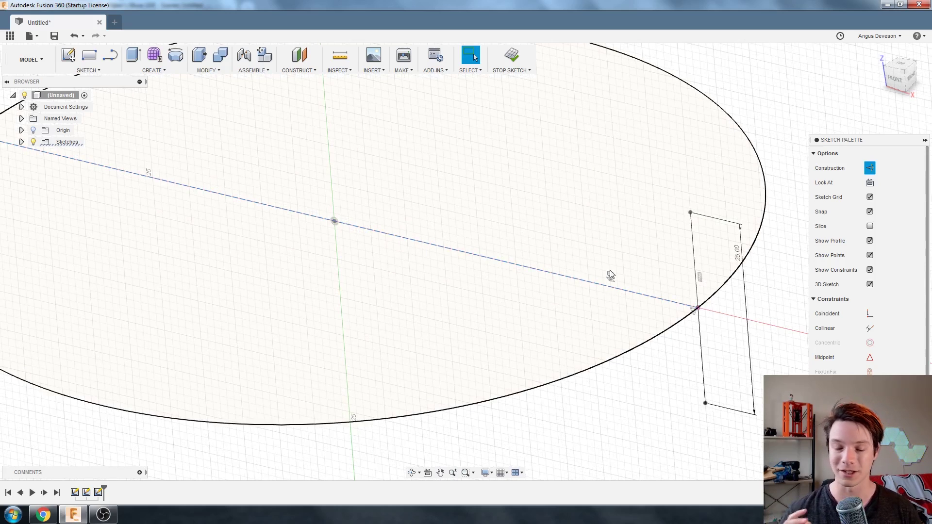
pyautogui.scroll(-3, 656, 255)
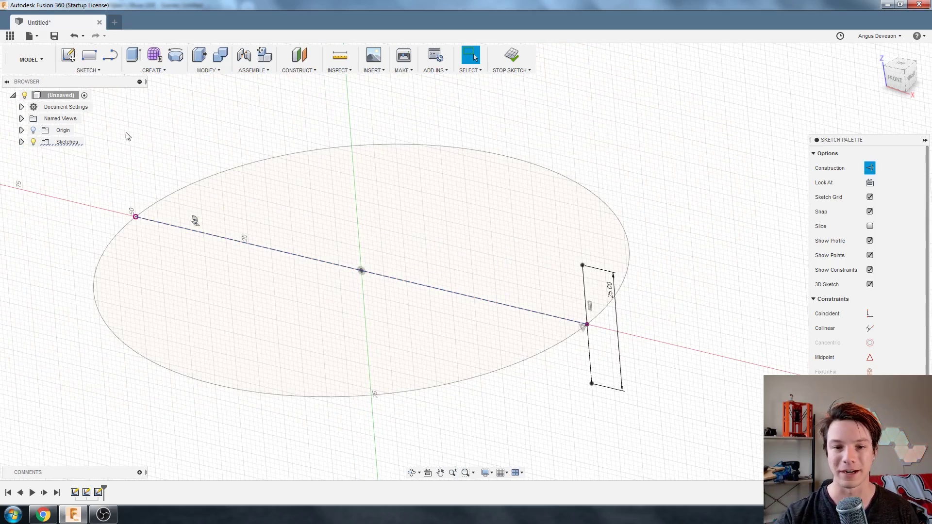
pyautogui.click(500, 73)
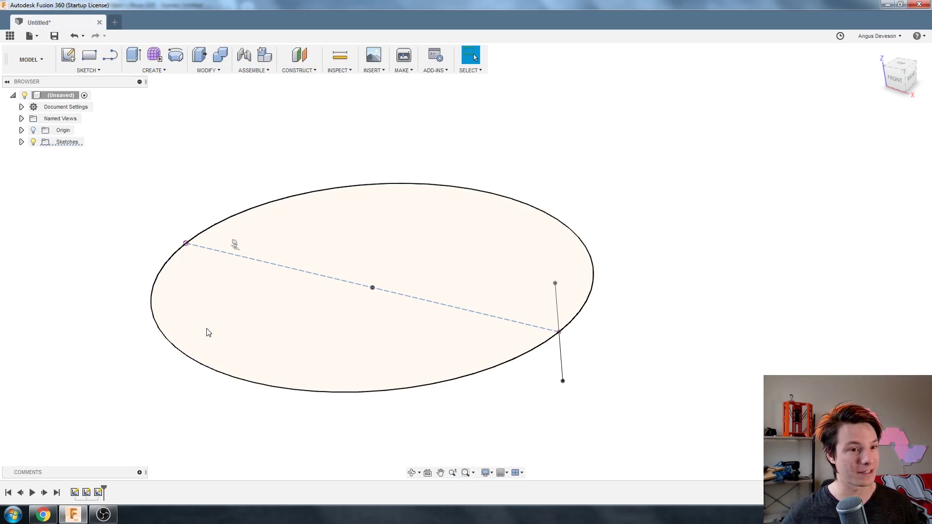
# - Switch to the Patch workspace and set up a single-path Sweep of the 25 mm vertical line along the circle
pyautogui.click(43, 59)
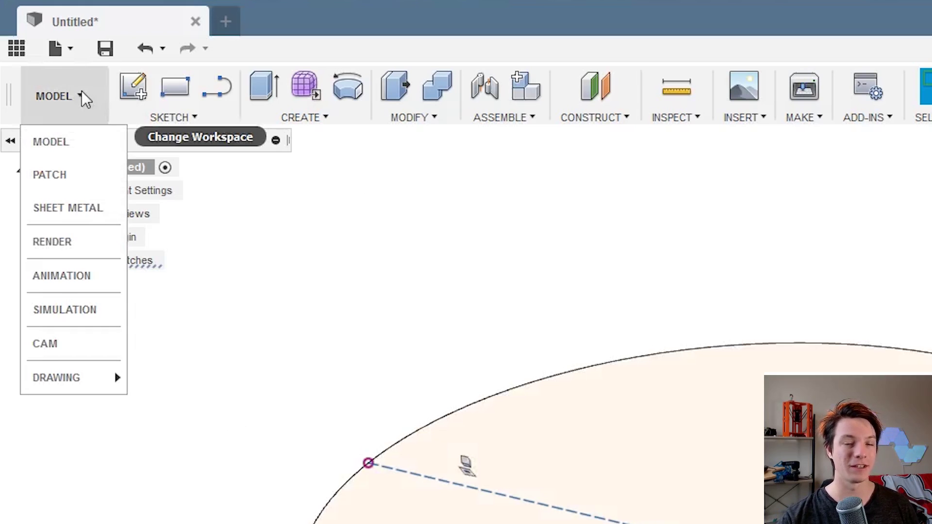
pyautogui.click(75, 176)
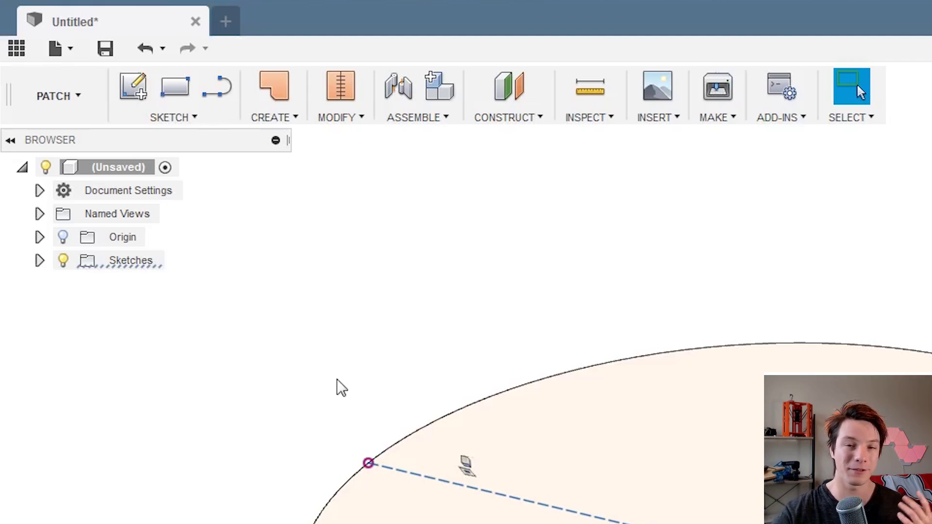
pyautogui.click(284, 118)
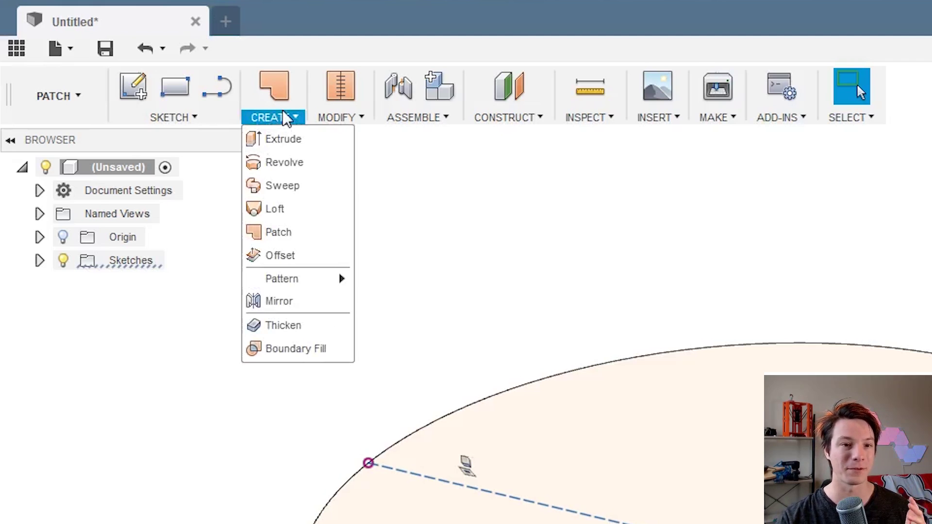
pyautogui.click(309, 194)
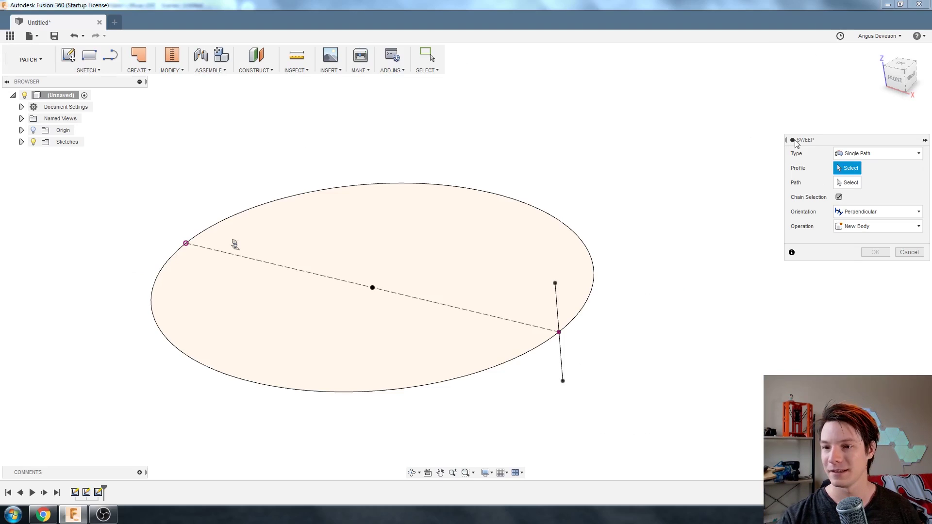
pyautogui.moveTo(805, 140); pyautogui.dragTo(601, 94)
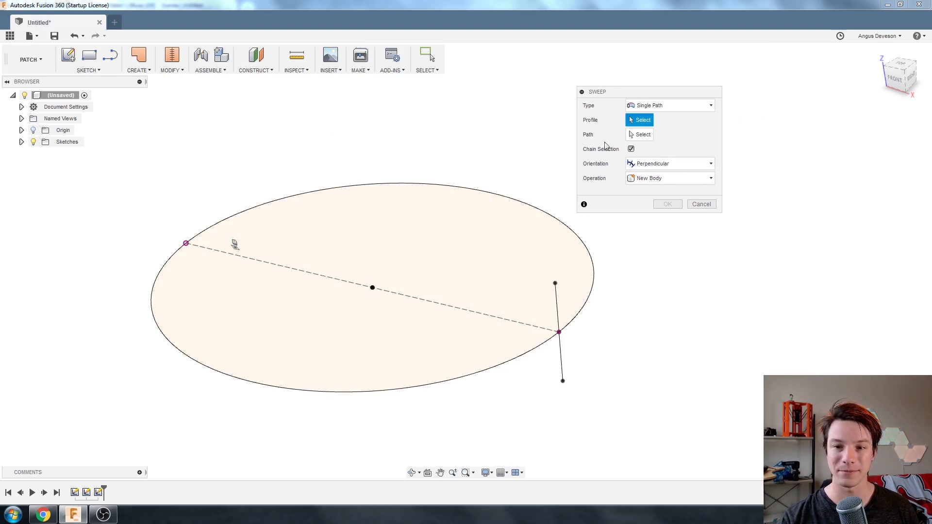
pyautogui.click(556, 294)
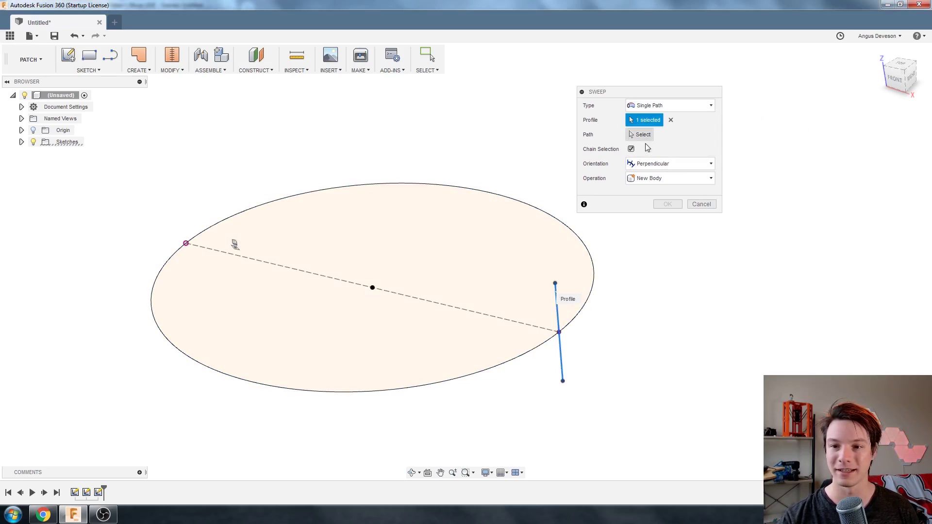
pyautogui.click(529, 195)
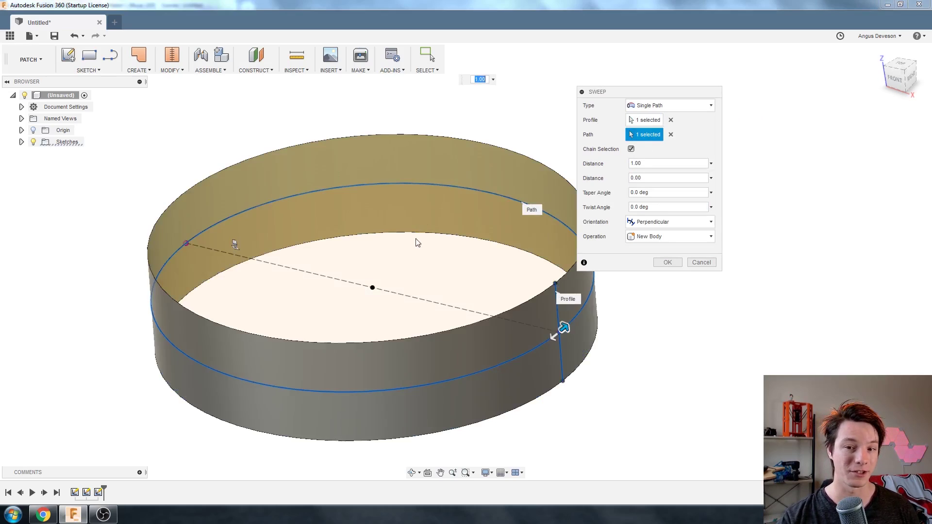
# - Set the sweep's twist angle to 180 degrees
pyautogui.scroll(2, 444, 254)
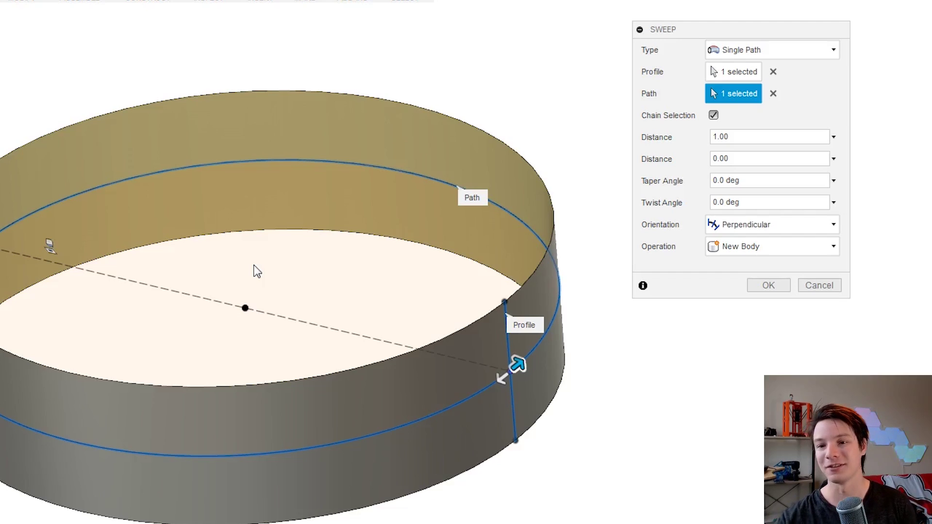
pyautogui.doubleClick(733, 202)
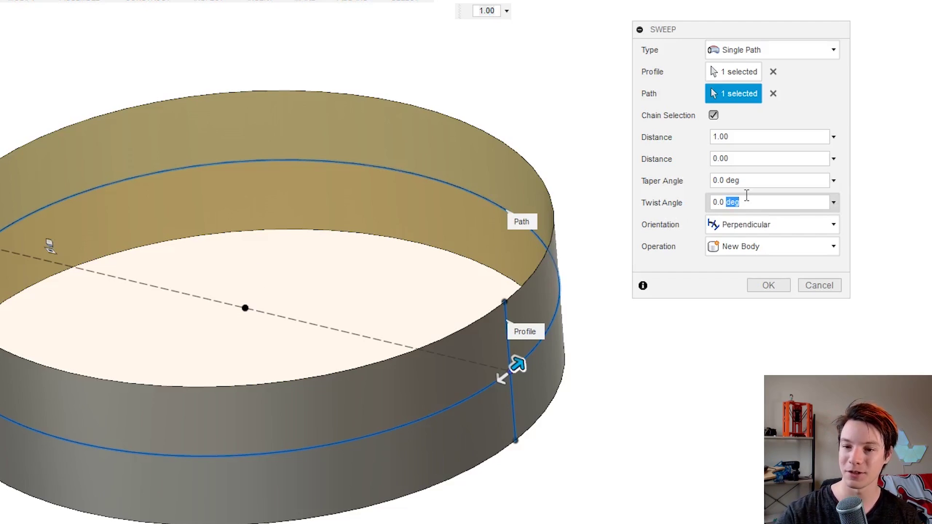
pyautogui.tripleClick(747, 196)
pyautogui.write('180')
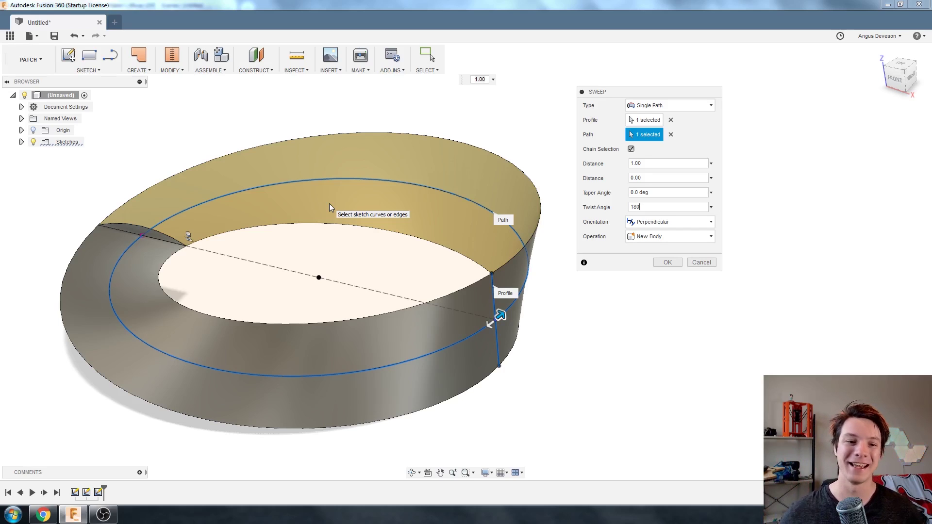
pyautogui.keyDown('shift'); pyautogui.moveTo(329, 203); pyautogui.dragTo(206, 235, button='middle'); pyautogui.keyUp('shift')
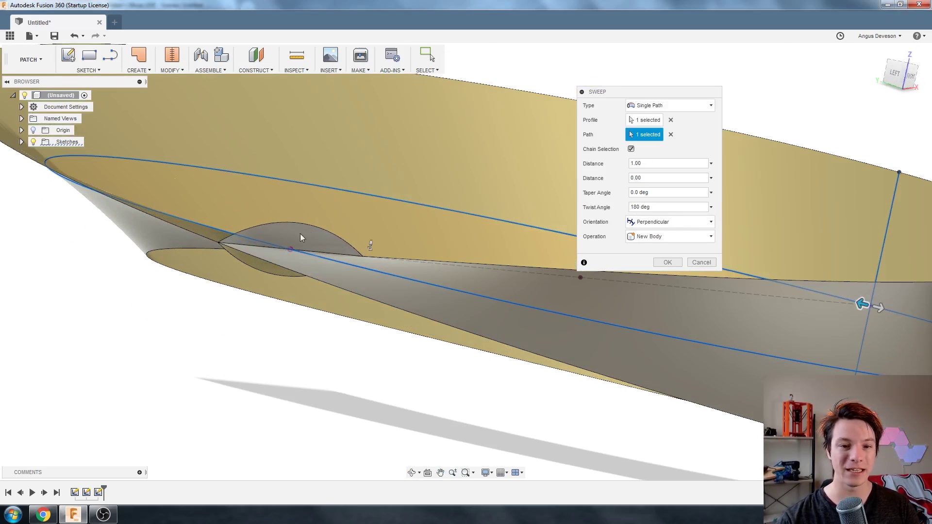
pyautogui.keyDown('shift'); pyautogui.moveTo(300, 237); pyautogui.dragTo(189, 256, button='middle'); pyautogui.keyUp('shift')
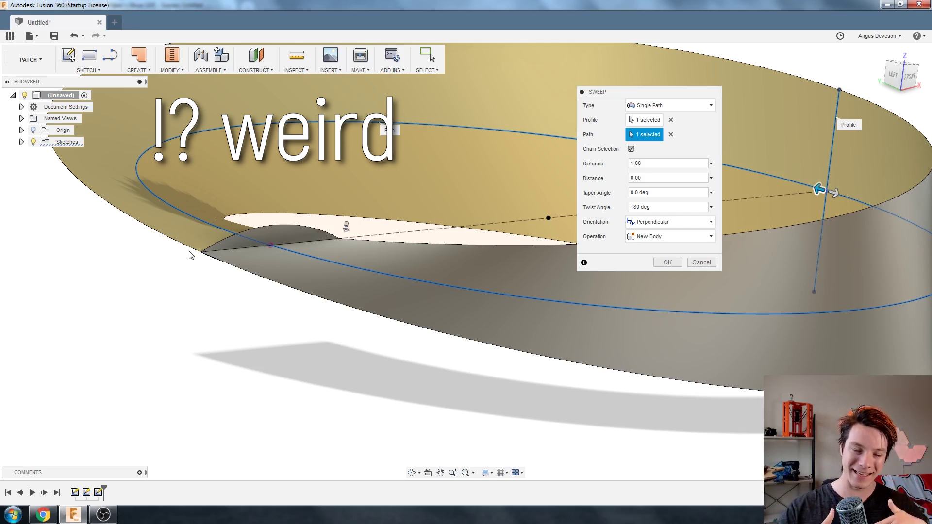
pyautogui.keyDown('shift'); pyautogui.moveTo(190, 255); pyautogui.dragTo(385, 218, button='middle'); pyautogui.keyUp('shift')
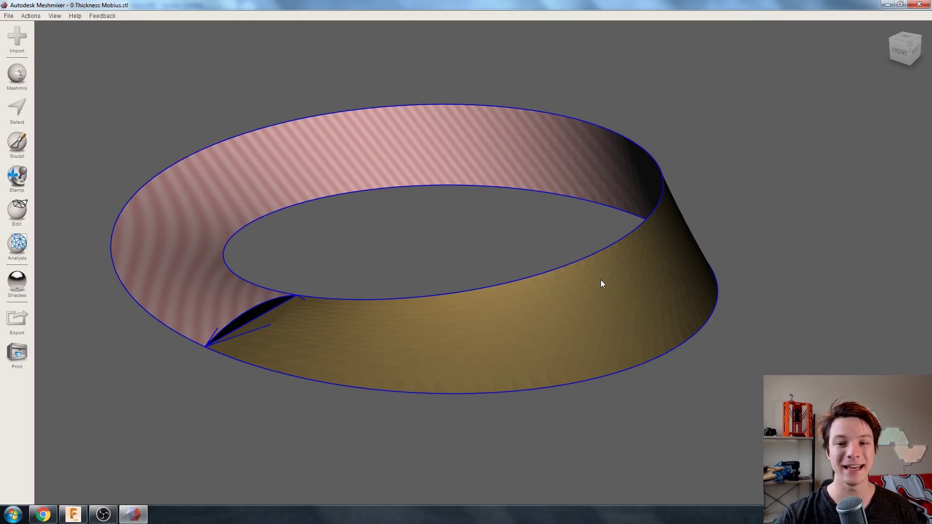
# - Switch to Meshmixer and inspect the 0 Thickness Mobius.stl mesh around its seam with the wireframe shown
pyautogui.moveTo(601, 284); pyautogui.dragTo(388, 256, button='right')
pyautogui.scroll(5, 684, 386)
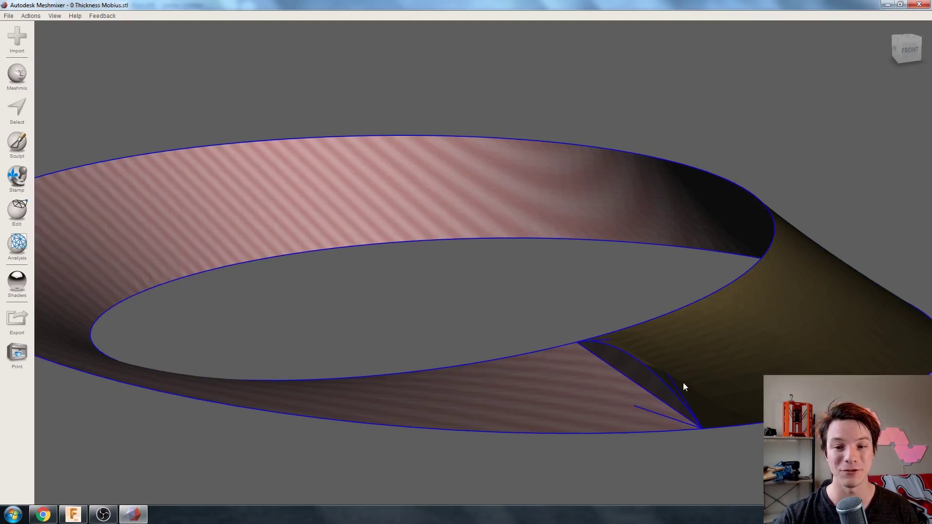
pyautogui.scroll(-5, 591, 362)
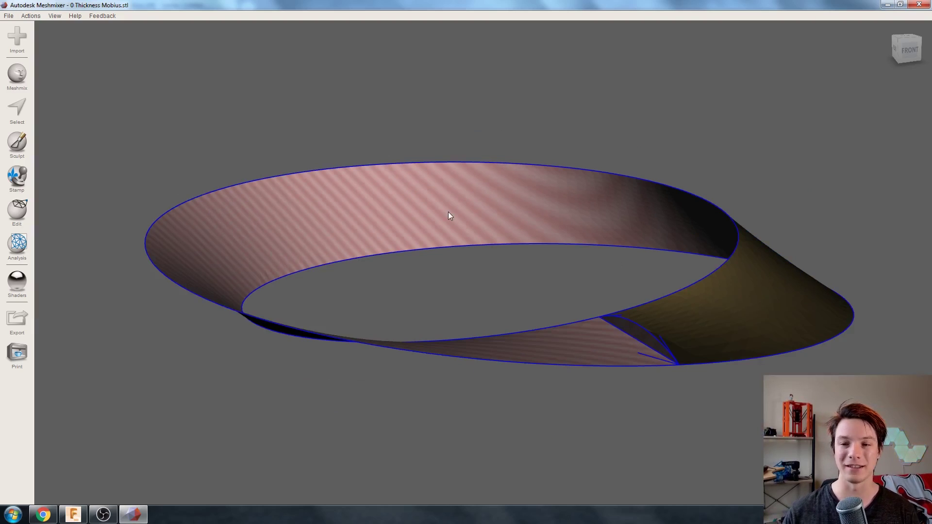
pyautogui.press('w')
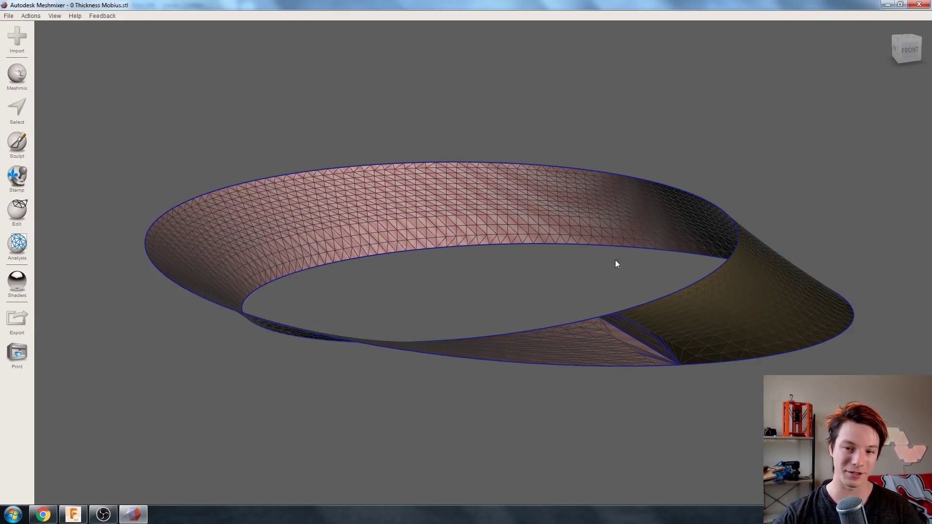
pyautogui.moveTo(598, 276); pyautogui.dragTo(510, 281, button='right')
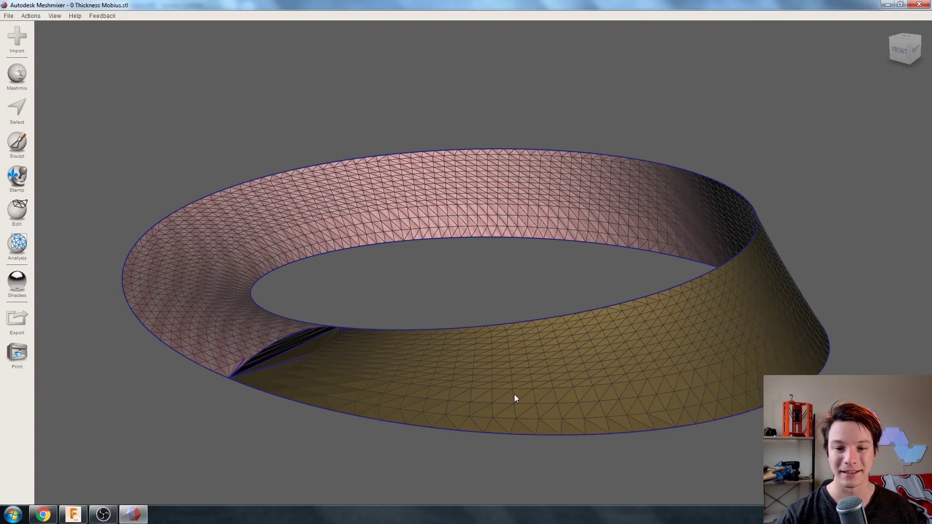
pyautogui.moveTo(514, 394); pyautogui.dragTo(314, 359, button='right')
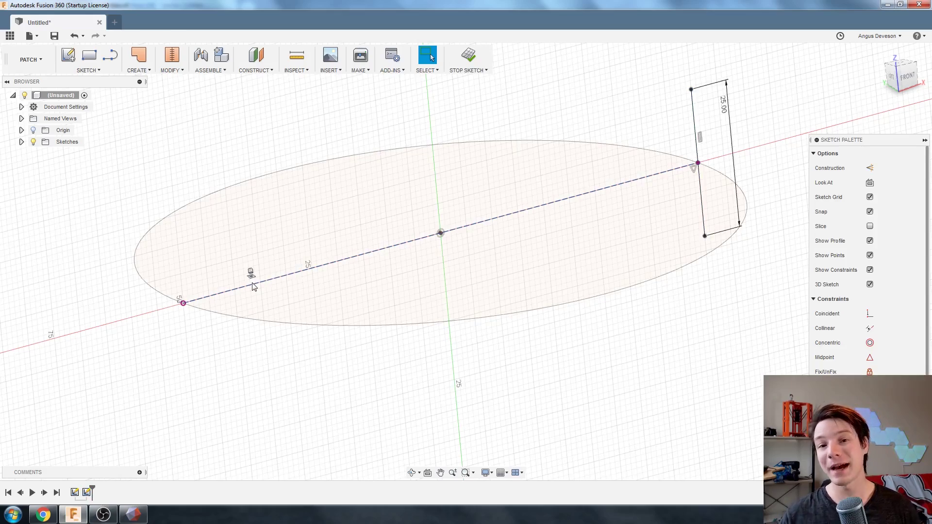
# - Face the front-plane sketch in Fusion 360 and convert the 25 mm vertical line to construction geometry
pyautogui.moveTo(566, 240)
pyautogui.keyDown('shift'); pyautogui.mouseDown(button='middle')
pyautogui.moveTo(542, 244)
pyautogui.moveTo(553, 243)
pyautogui.mouseUp(button='middle'); pyautogui.keyUp('shift')
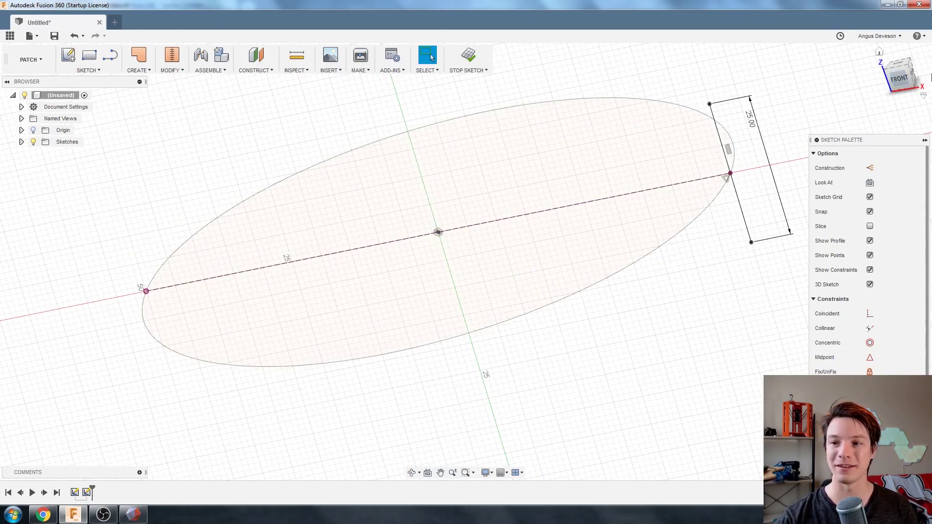
pyautogui.click(899, 80)
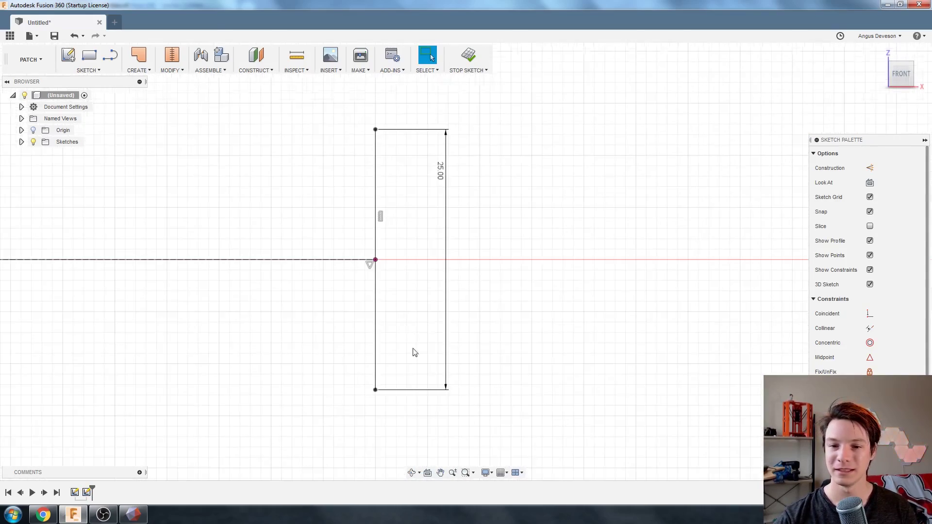
pyautogui.click(377, 188)
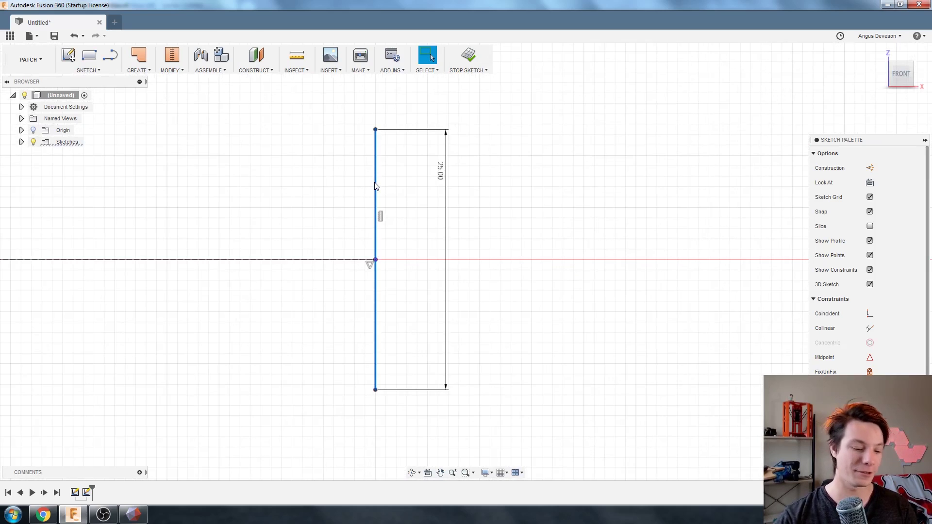
pyautogui.press('x')
pyautogui.click(306, 192)
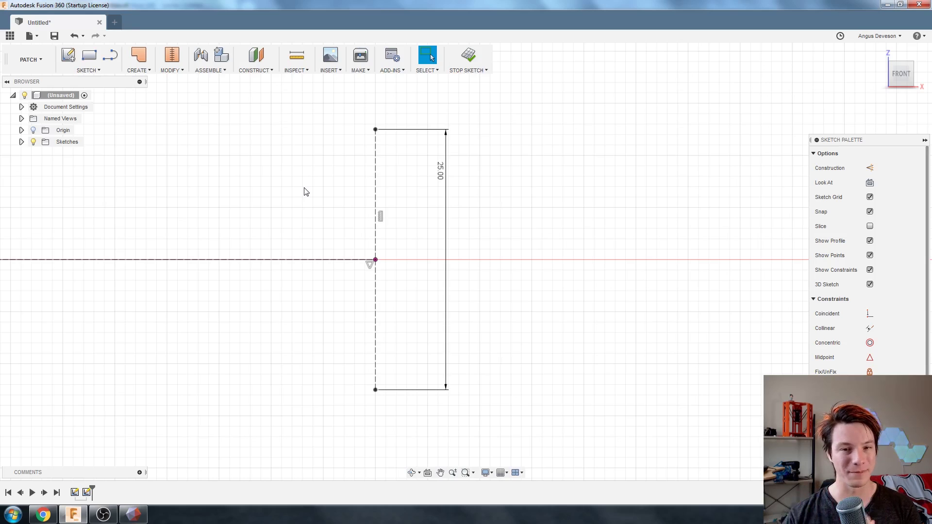
# - Switch to the Model workspace and sketch a center rectangle about 6.6 mm wide and 25 mm tall on the vertical construction line's midpoint
pyautogui.click(46, 69)
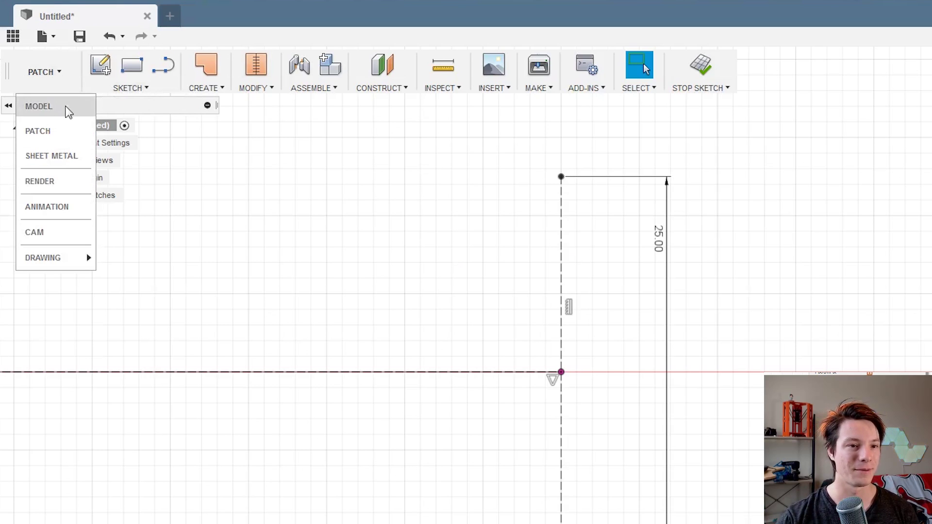
pyautogui.click(39, 106)
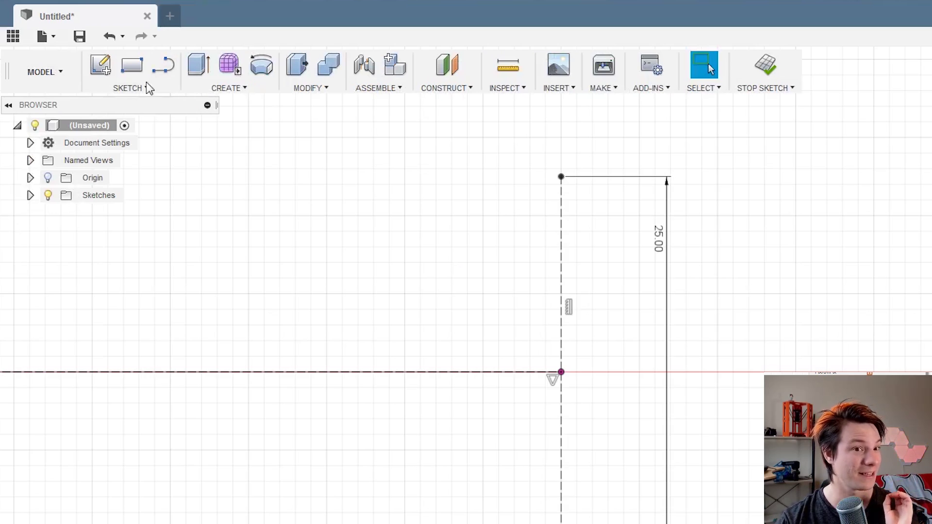
pyautogui.click(127, 90)
pyautogui.moveTo(142, 139)
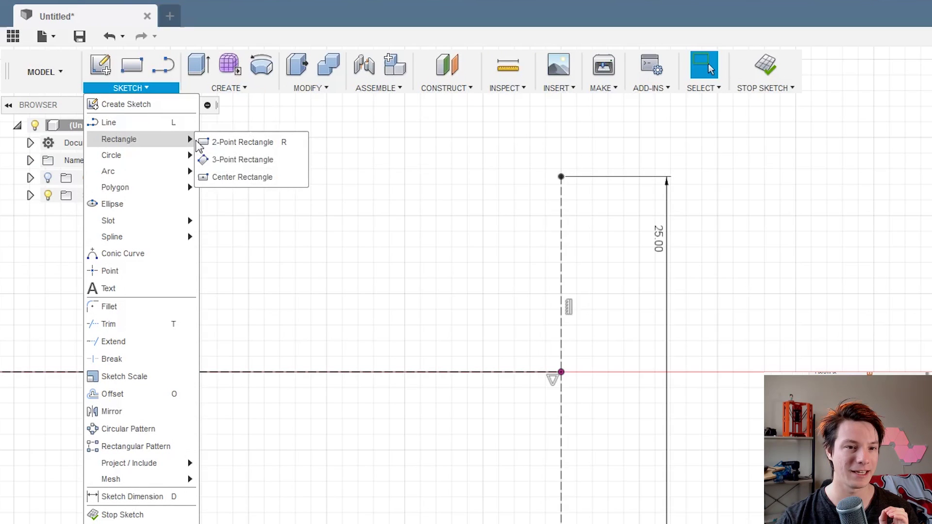
pyautogui.click(249, 178)
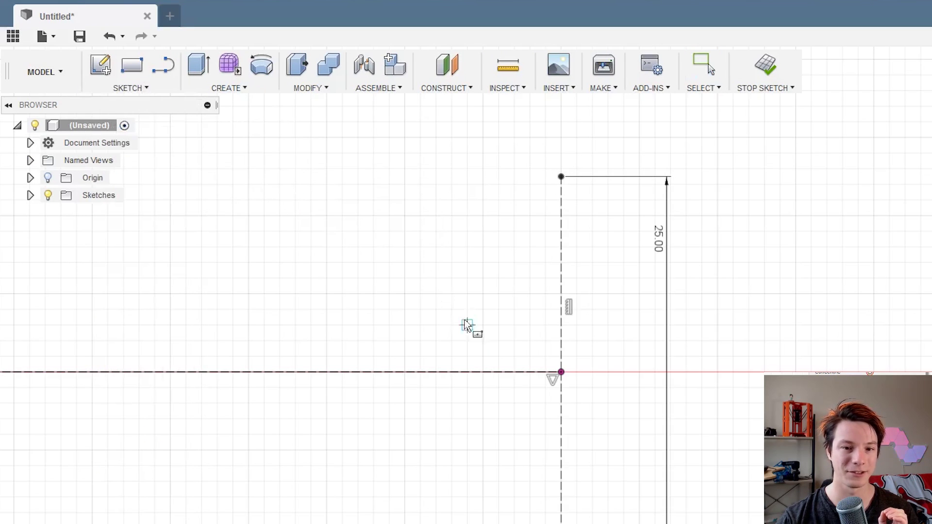
pyautogui.click(561, 371)
pyautogui.click(613, 181)
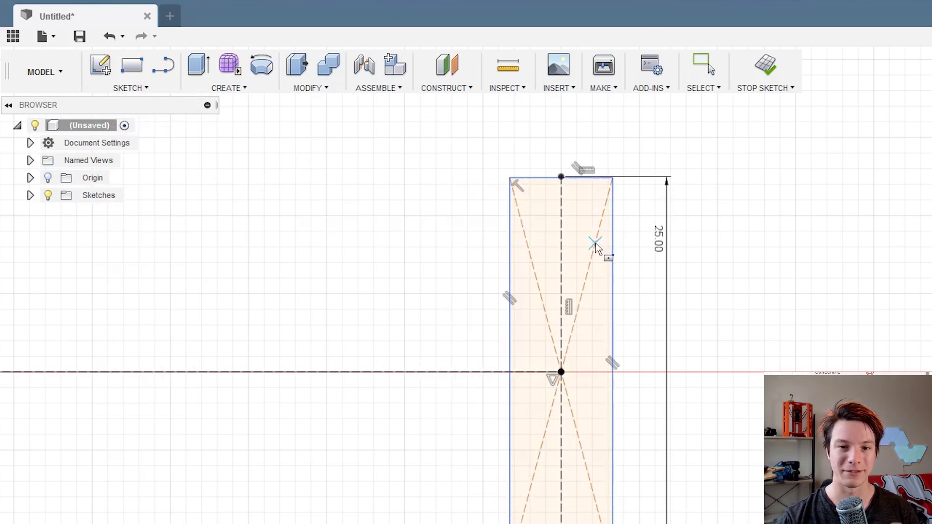
# - Constrain the midpoint of the rectangle's top edge to the upper end point of the vertical construction line
pyautogui.scroll(1, 595, 240)
pyautogui.press('Escape')
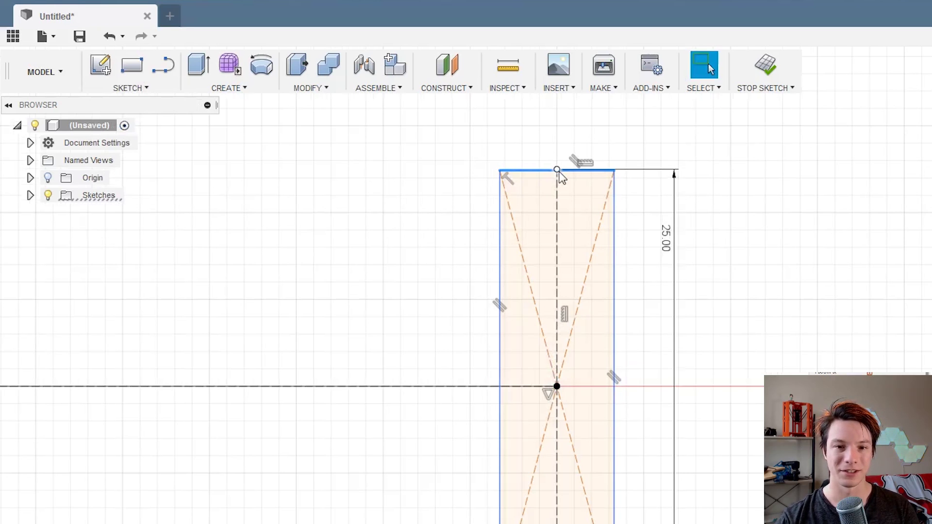
pyautogui.rightClick(557, 171)
pyautogui.click(545, 305)
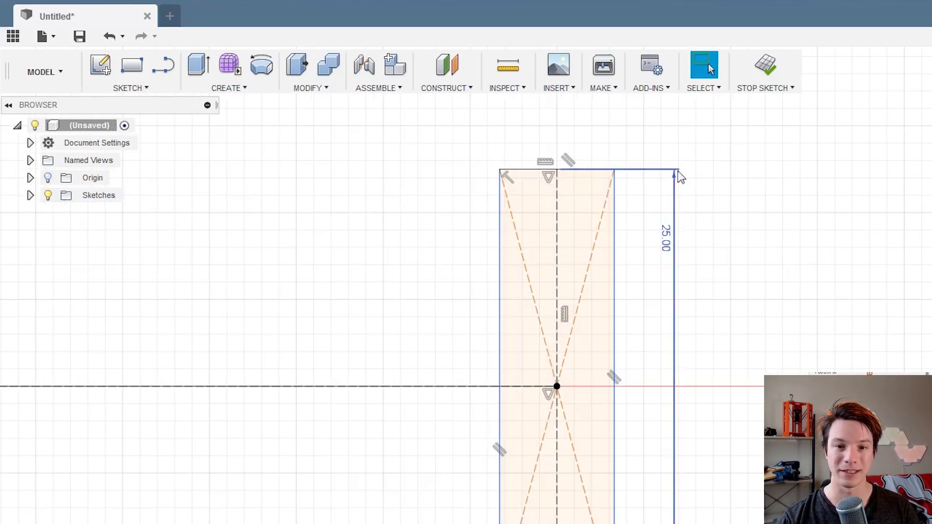
# - Dimension the width of the rectangle's top edge to 0.05 mm
pyautogui.press('d')
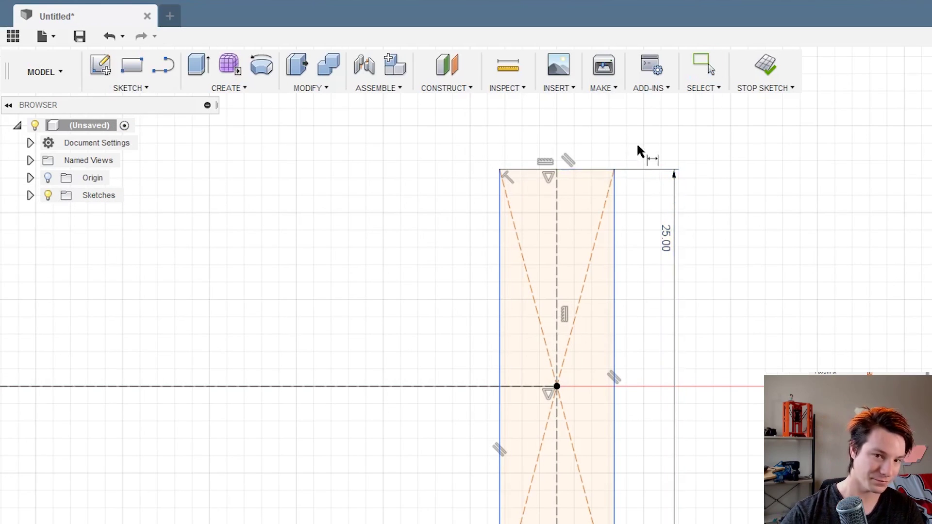
pyautogui.click(603, 170)
pyautogui.click(601, 144)
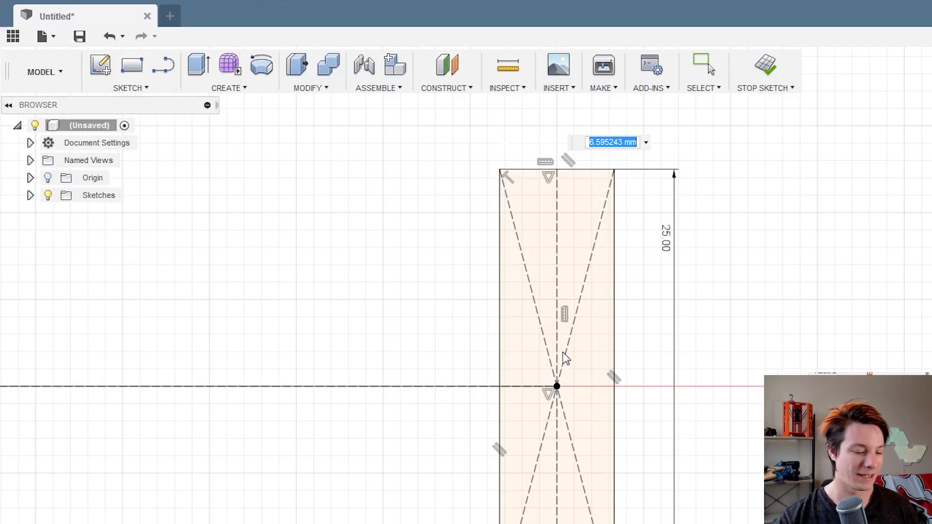
pyautogui.write('0.05')
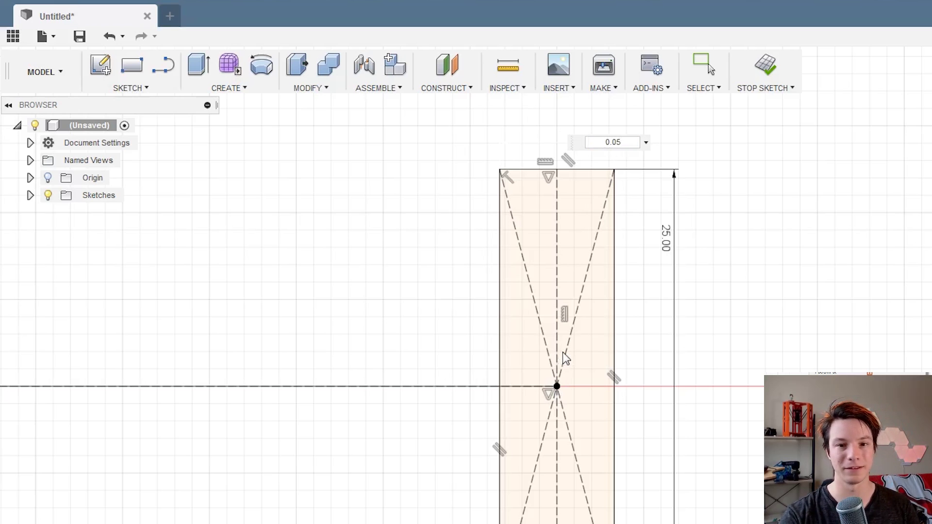
pyautogui.press('Return')
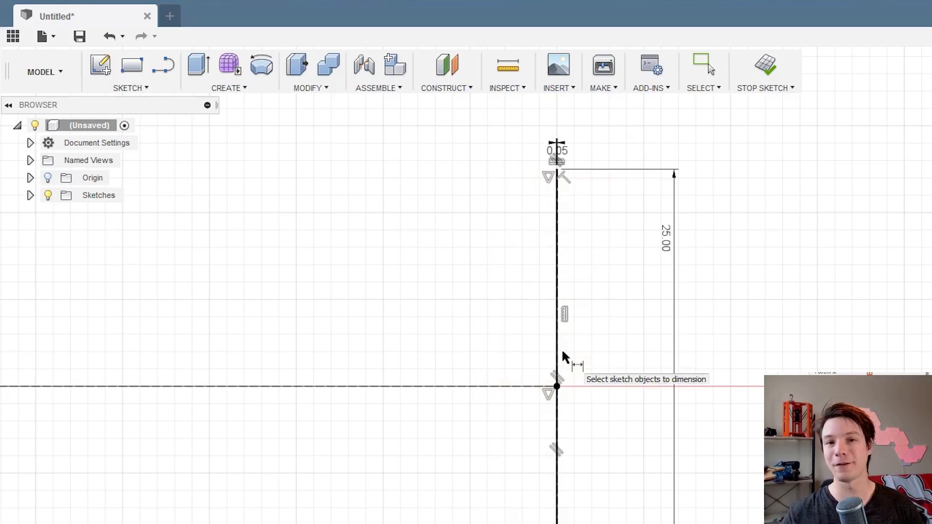
pyautogui.scroll(5, 587, 281)
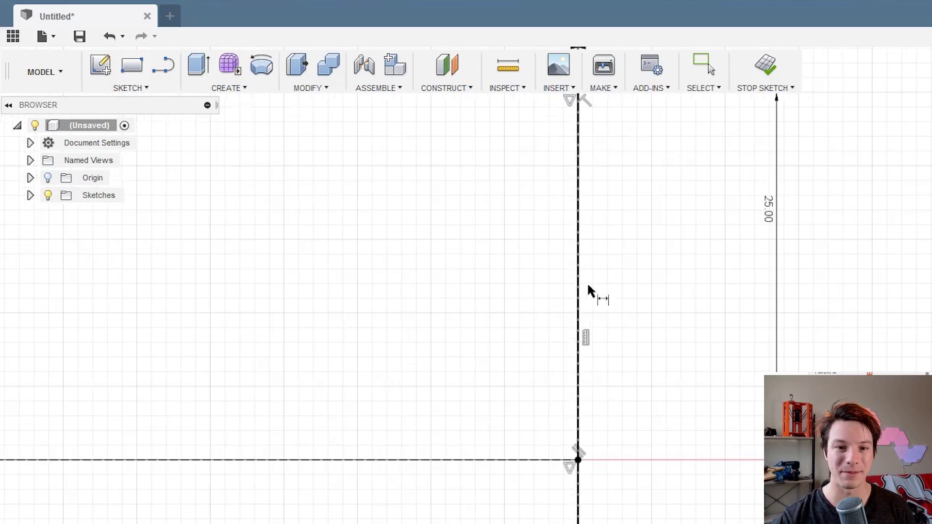
pyautogui.scroll(-6, 597, 228)
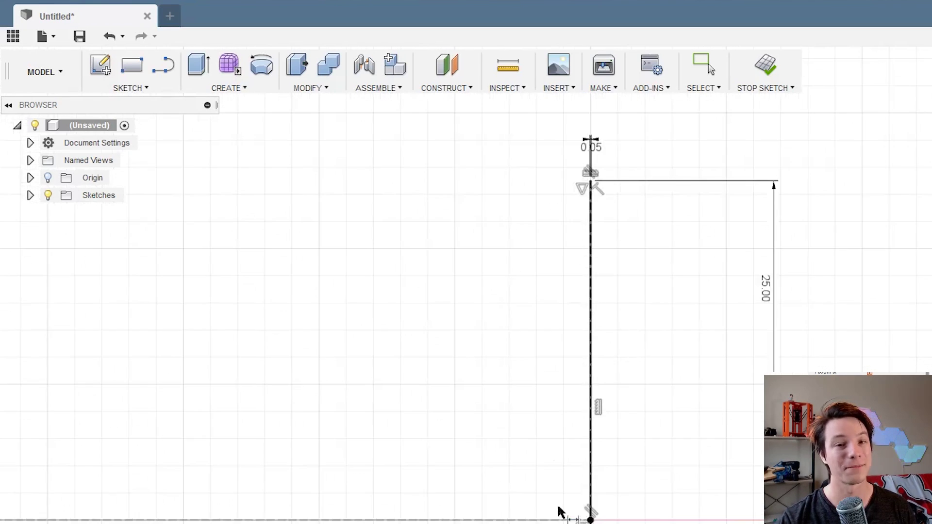
# - Finish the sketch and sweep the thin rectangle profile along the circle as a new body with perpendicular orientation
pyautogui.click(751, 59)
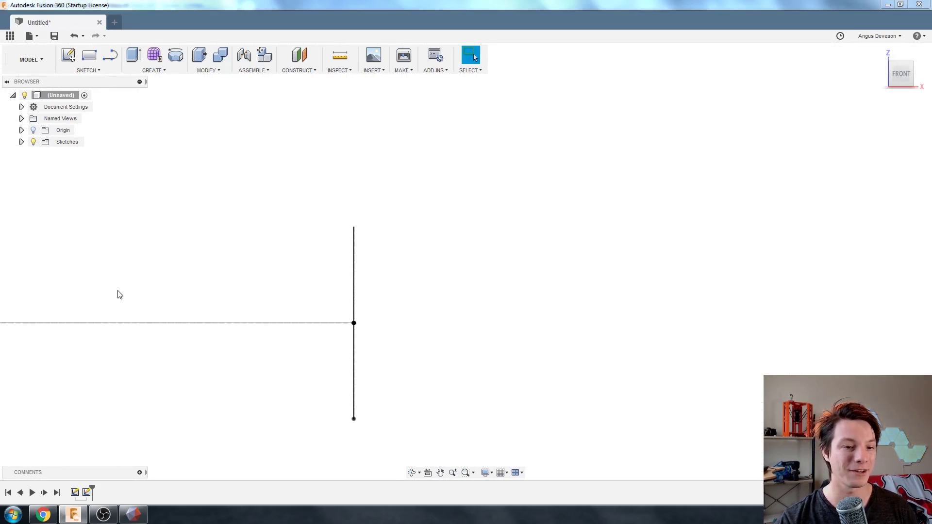
pyautogui.keyDown('shift'); pyautogui.moveTo(121, 294); pyautogui.dragTo(212, 366, button='middle'); pyautogui.keyUp('shift')
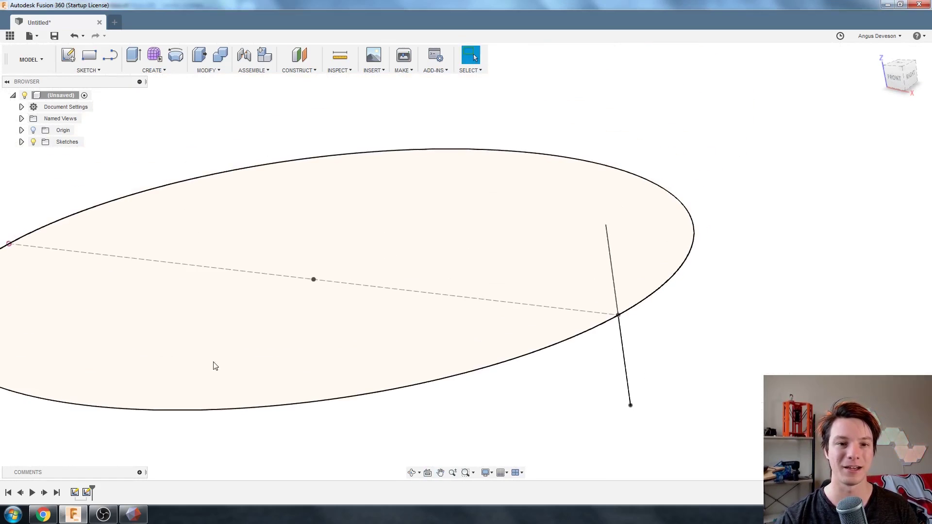
pyautogui.click(160, 71)
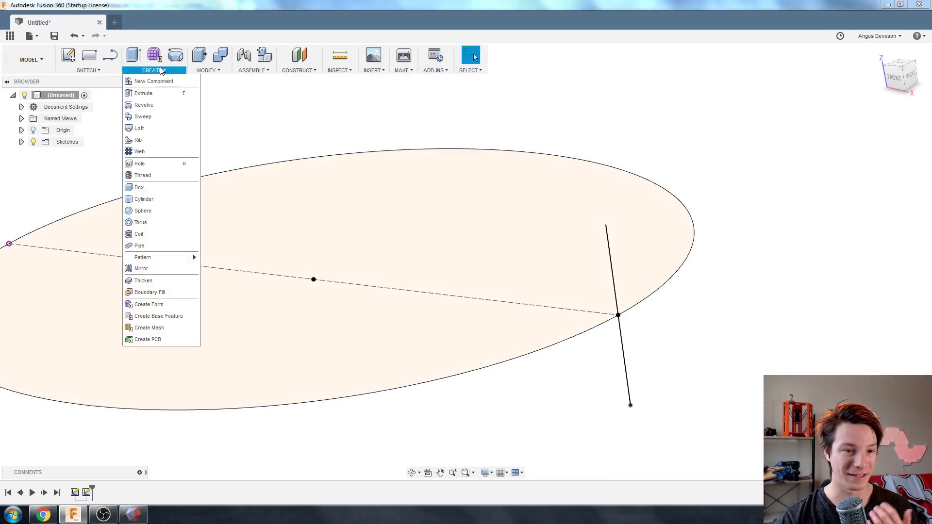
pyautogui.click(145, 117)
pyautogui.scroll(6, 549, 166)
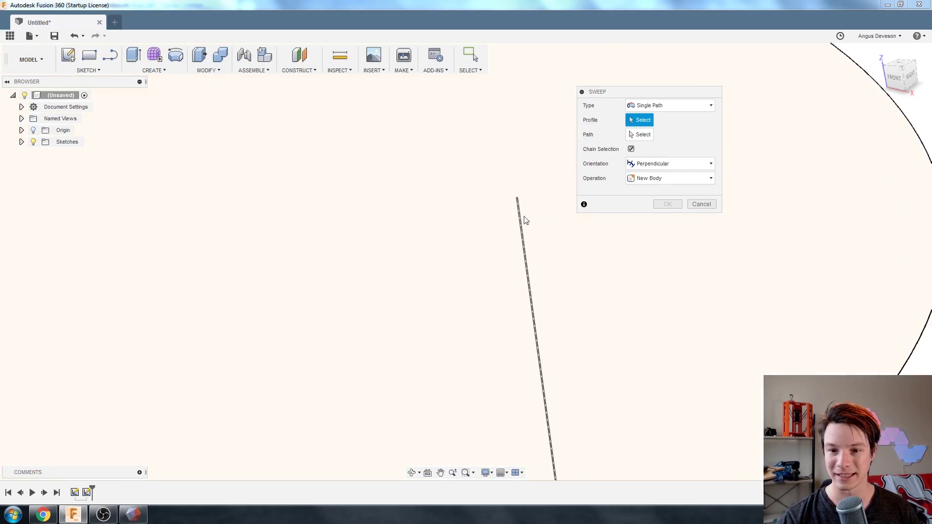
pyautogui.click(516, 203)
pyautogui.scroll(-3, 433, 273)
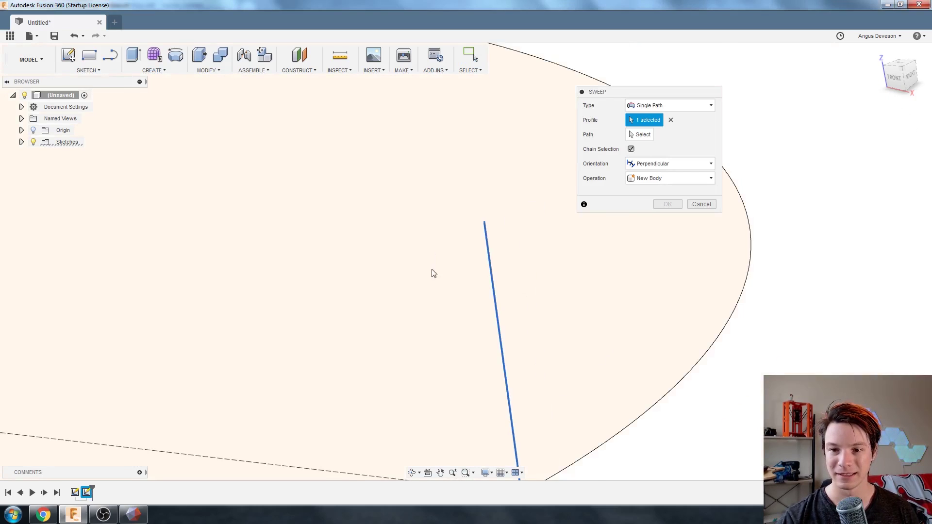
pyautogui.click(655, 137)
pyautogui.click(631, 262)
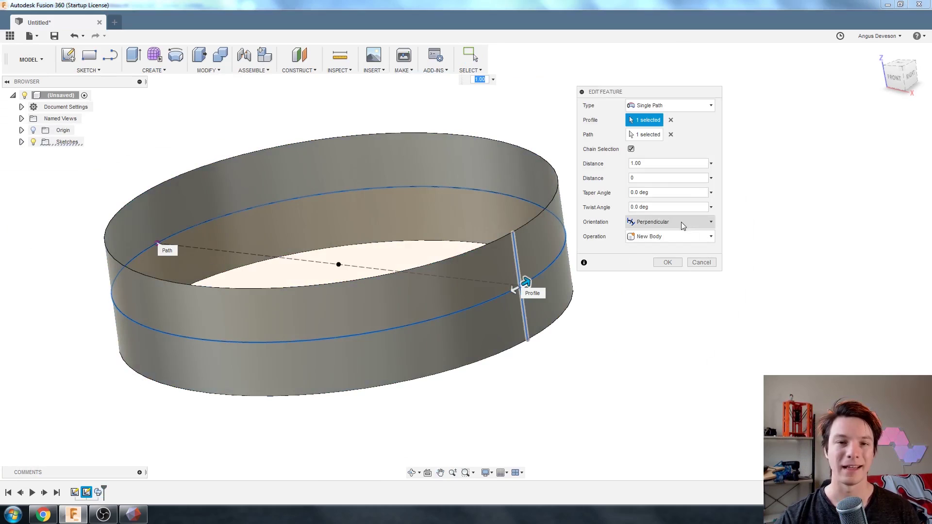
# - Set the sweep's twist angle to 180 degrees and apply it
pyautogui.click(678, 206)
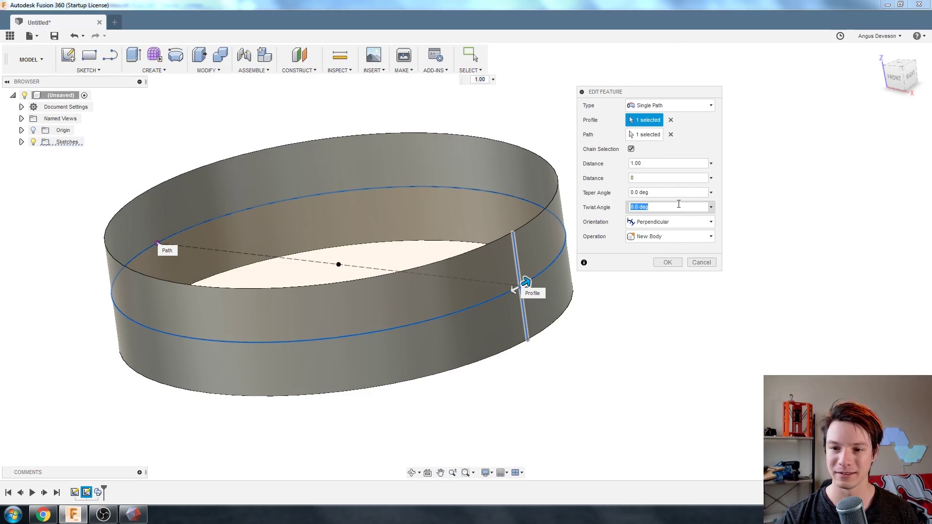
pyautogui.write('180')
pyautogui.press('Return')
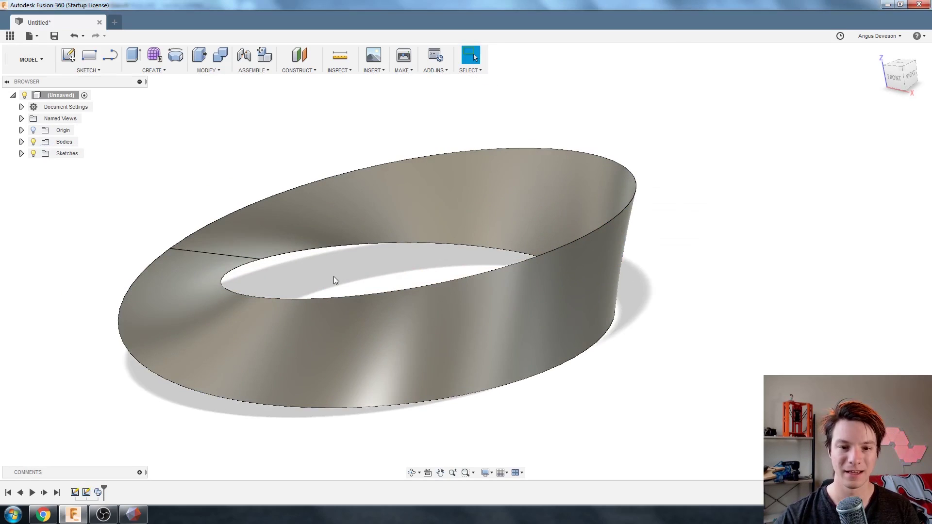
# - Examine the seam where the twisted strip's ends meet and select the strip's body among the bodies
pyautogui.keyDown('shift'); pyautogui.moveTo(333, 276); pyautogui.dragTo(278, 370, button='middle'); pyautogui.keyUp('shift')
pyautogui.scroll(6, 223, 403)
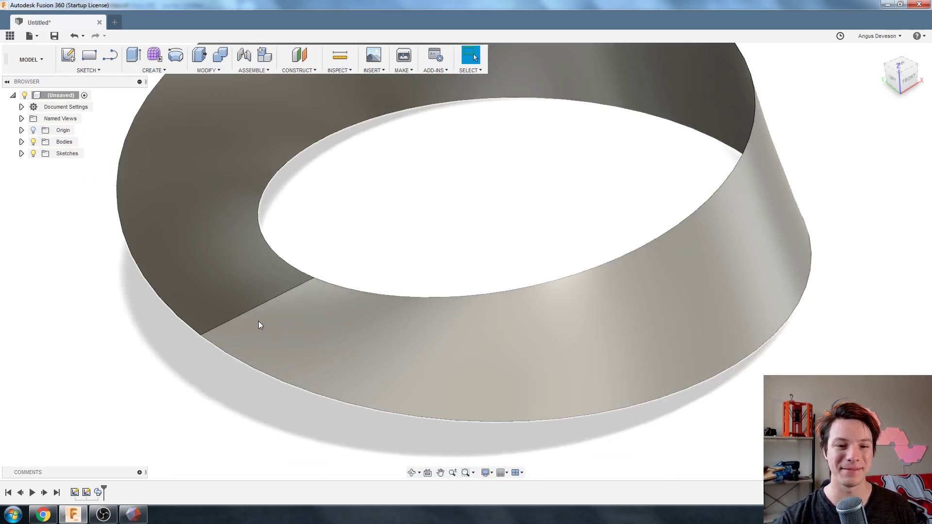
pyautogui.keyDown('shift'); pyautogui.moveTo(258, 321); pyautogui.dragTo(204, 349, button='middle'); pyautogui.keyUp('shift')
pyautogui.click(21, 142)
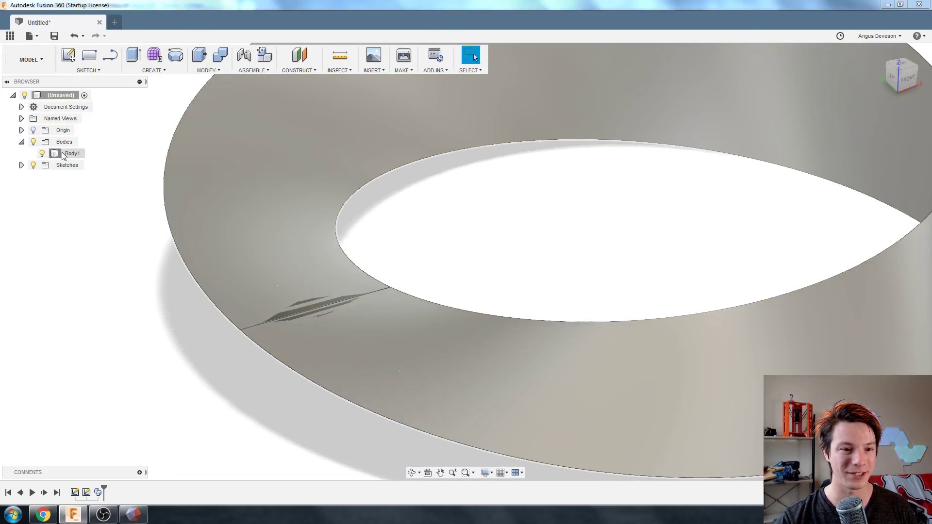
pyautogui.click(62, 156)
pyautogui.scroll(-5, 624, 289)
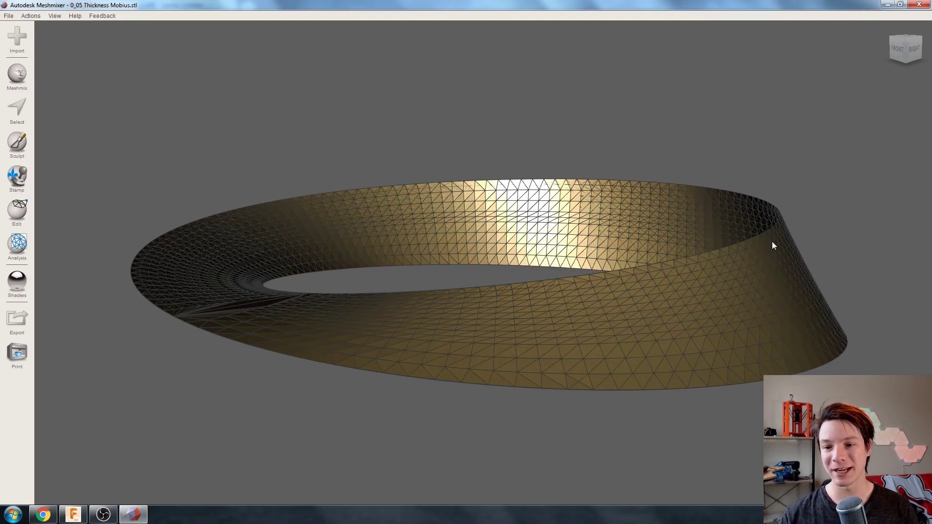
# - Switch to Meshmixer and examine the triangle mesh of 0_05 Thickness Mobius.stl from several sides, including close up at the seam
pyautogui.moveTo(760, 234); pyautogui.dragTo(497, 359, button='right')
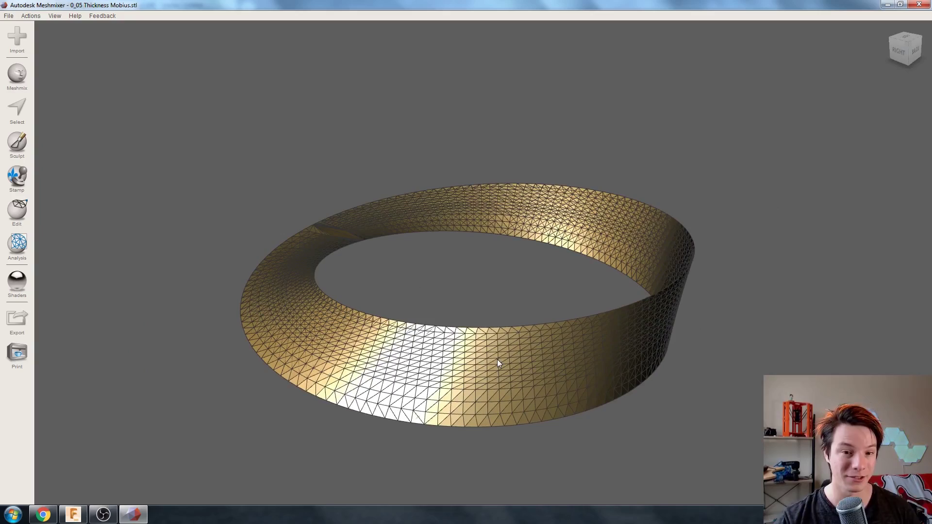
pyautogui.moveTo(464, 361); pyautogui.dragTo(445, 157, button='right')
pyautogui.moveTo(592, 88); pyautogui.dragTo(206, 442, button='right')
pyautogui.scroll(5, 372, 214)
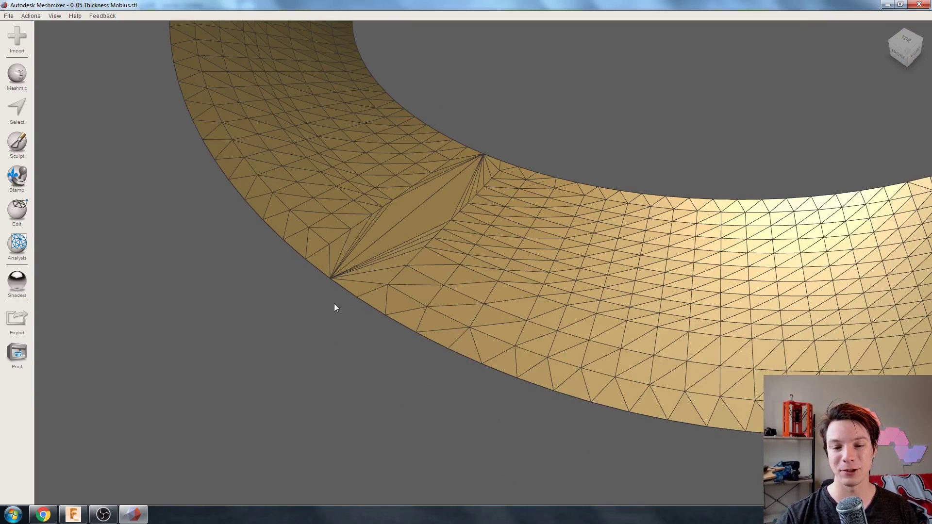
pyautogui.moveTo(447, 166); pyautogui.dragTo(438, 209, button='right')
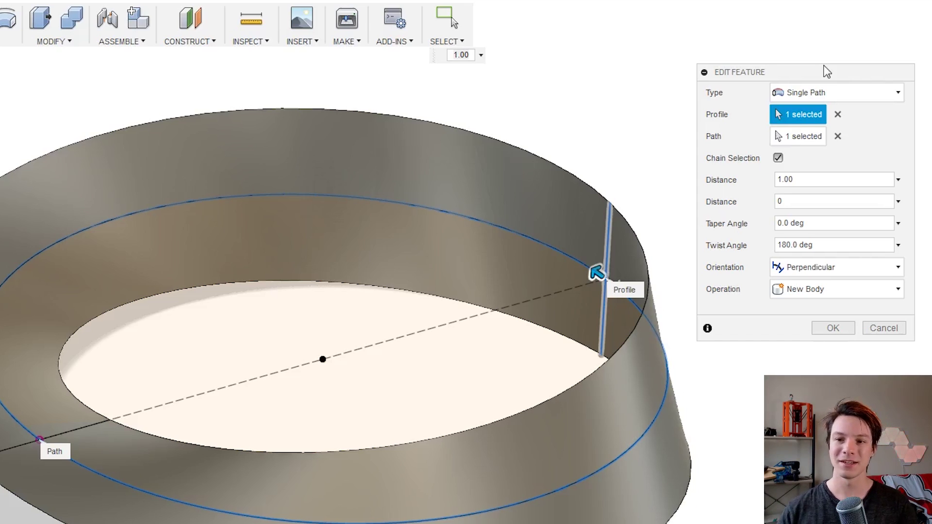
# - Return to Fusion 360, change the sweep's twist angle to 540 degrees, apply it and check the strip's new shape
pyautogui.click(825, 245)
pyautogui.doubleClick(825, 245)
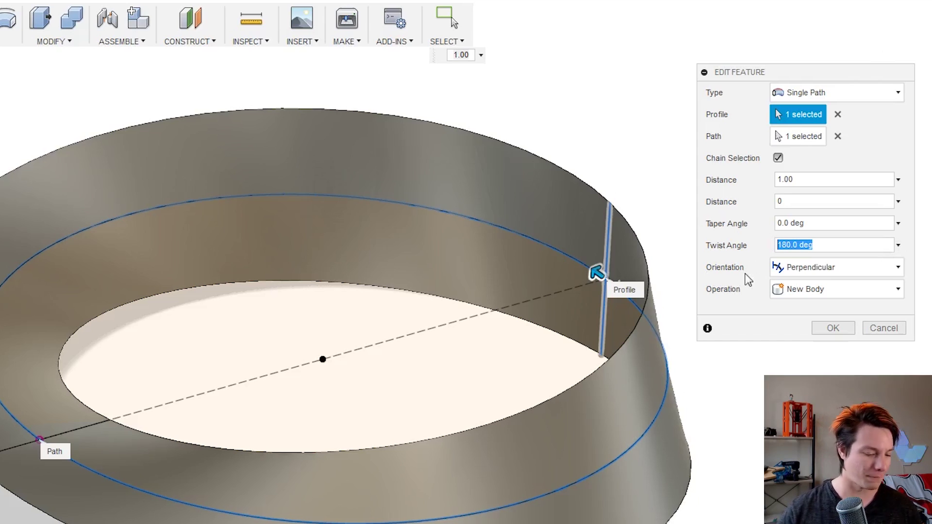
pyautogui.write('54')
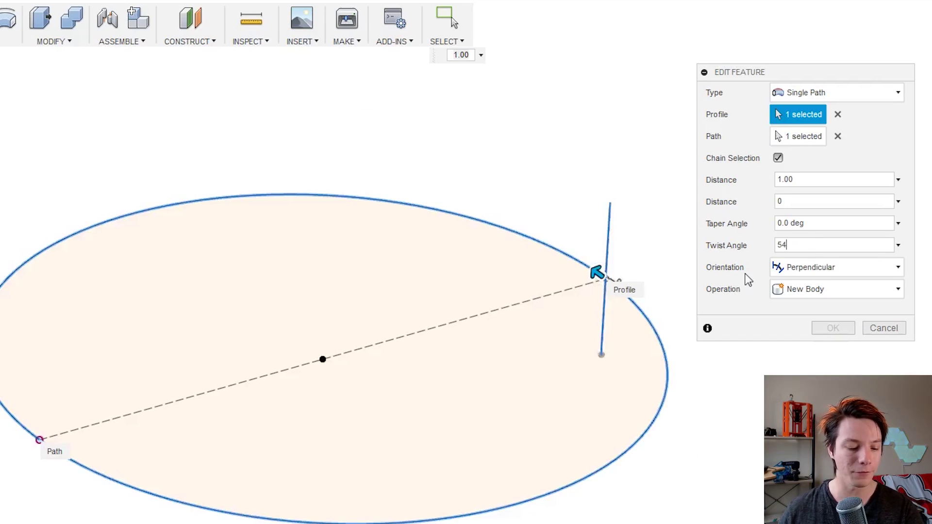
pyautogui.write('0')
pyautogui.scroll(2, 320, 327)
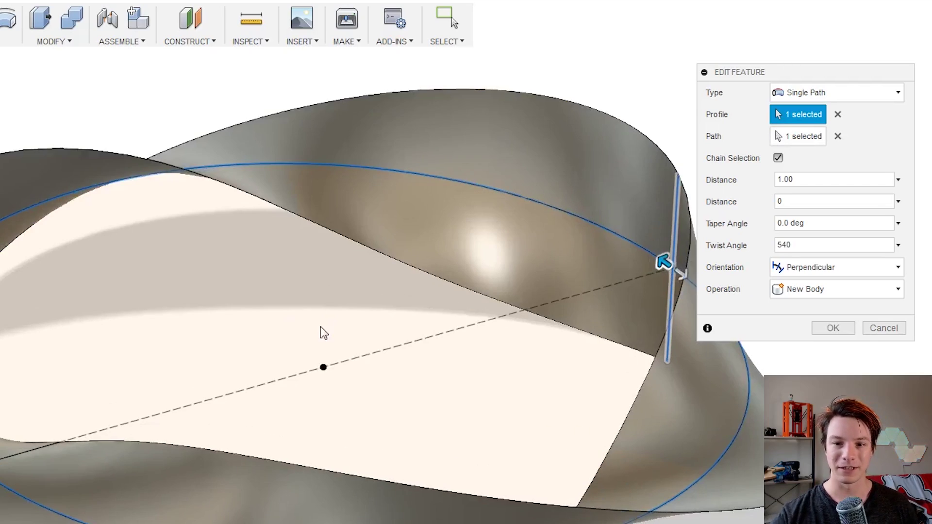
pyautogui.scroll(-3, 320, 328)
pyautogui.keyDown('shift'); pyautogui.moveTo(362, 349); pyautogui.dragTo(366, 387, button='middle'); pyautogui.keyUp('shift')
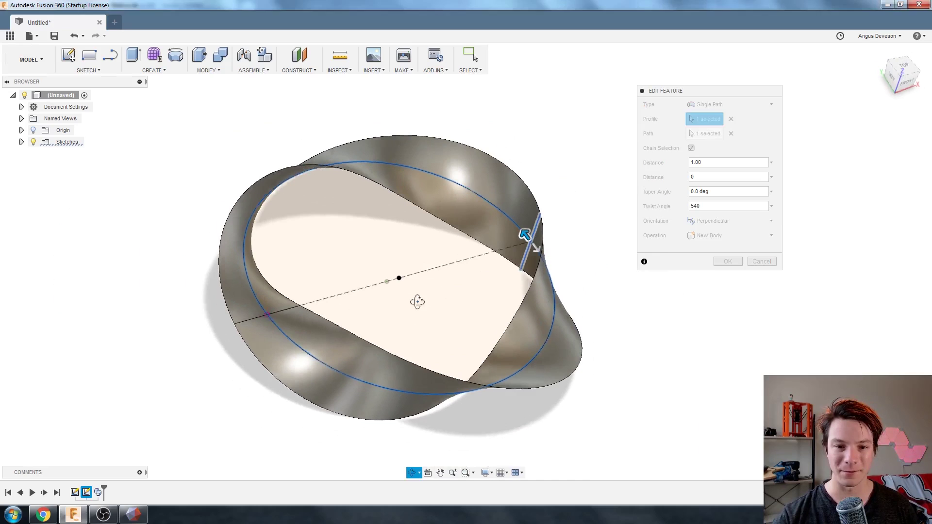
pyautogui.keyDown('shift'); pyautogui.moveTo(417, 302); pyautogui.dragTo(427, 298, button='middle'); pyautogui.keyUp('shift')
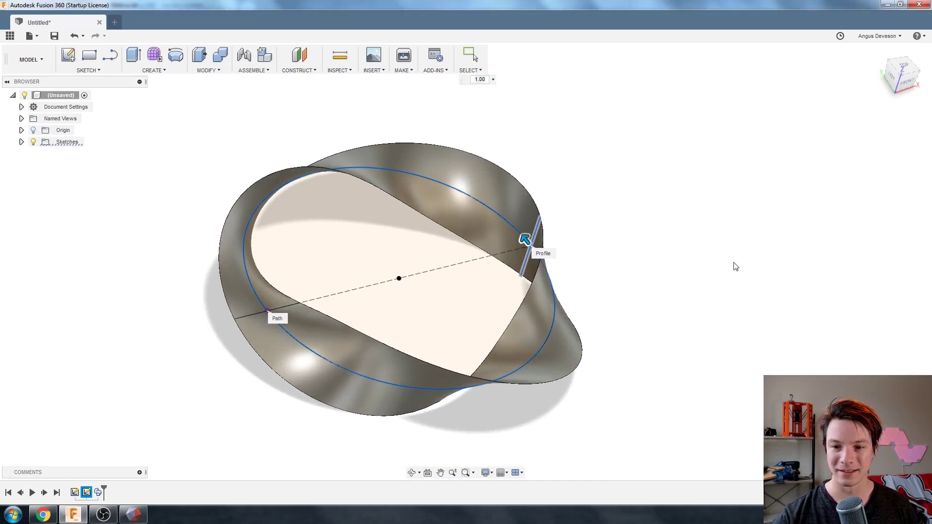
pyautogui.click(727, 261)
pyautogui.keyDown('shift'); pyautogui.moveTo(534, 271); pyautogui.dragTo(302, 374, button='middle'); pyautogui.keyUp('shift')
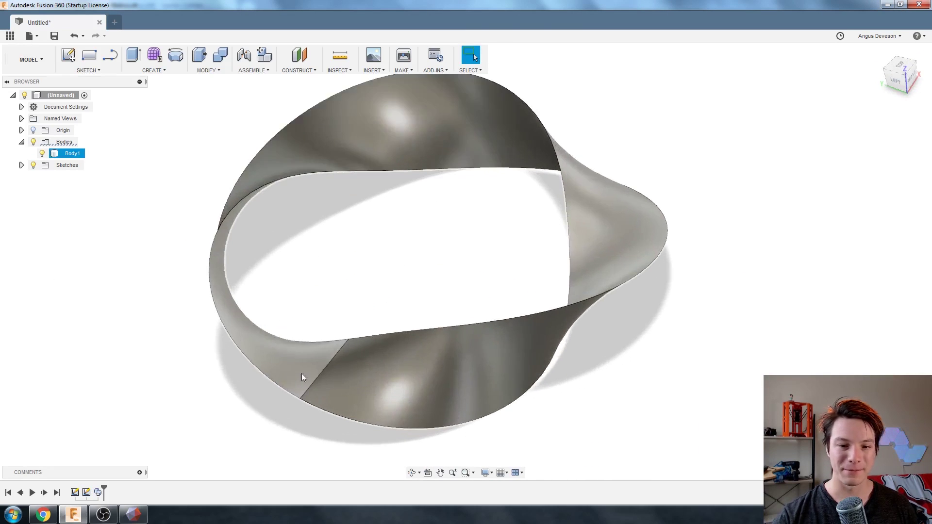
pyautogui.keyDown('shift'); pyautogui.moveTo(435, 296); pyautogui.dragTo(429, 230, button='middle'); pyautogui.keyUp('shift')
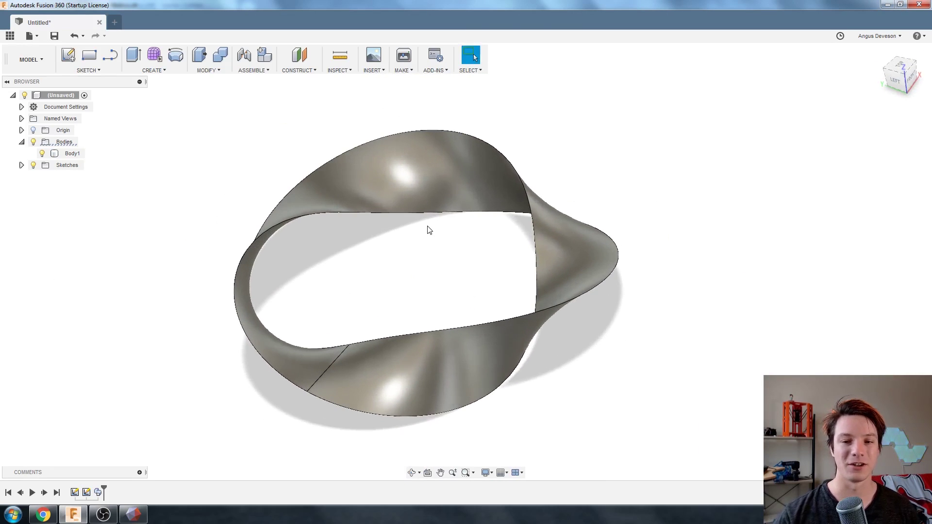